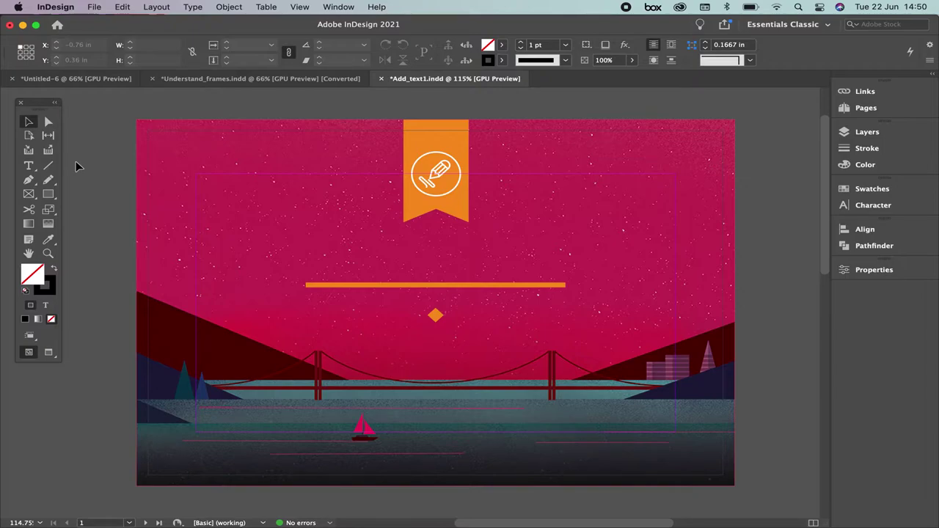
Step: Draw a text frame about 2.71 in by 0.48 in just above the orange line and enter GREETINGS
left_click(28, 167)
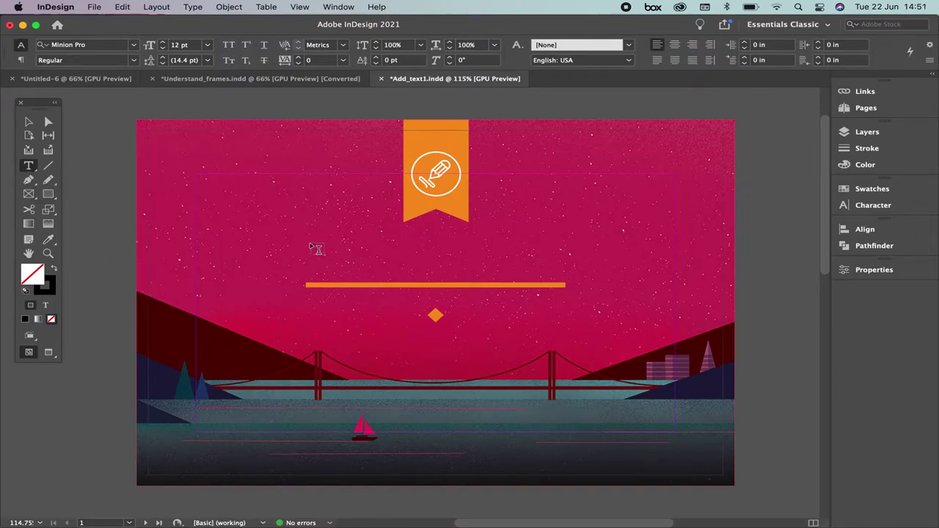
left_click_drag(305, 242, 564, 286)
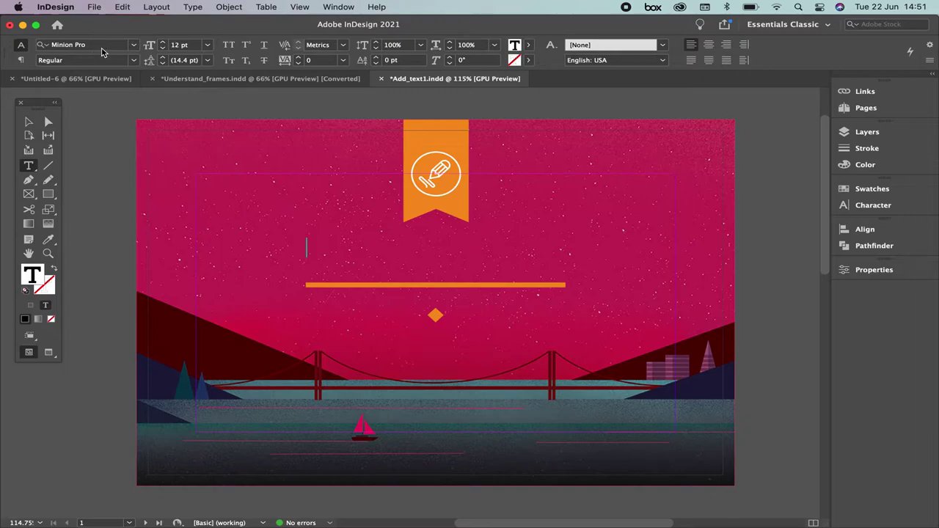
type("GREETINGS")
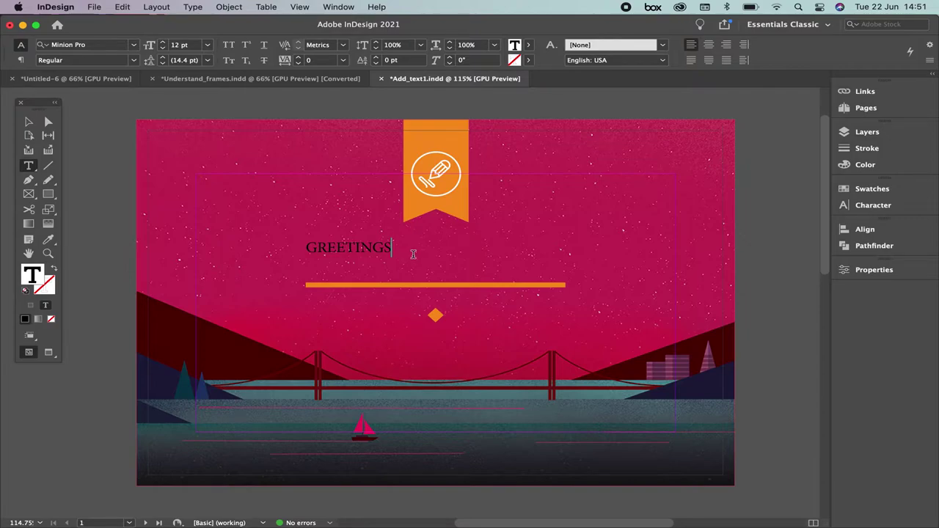
left_click_drag(393, 248, 305, 251)
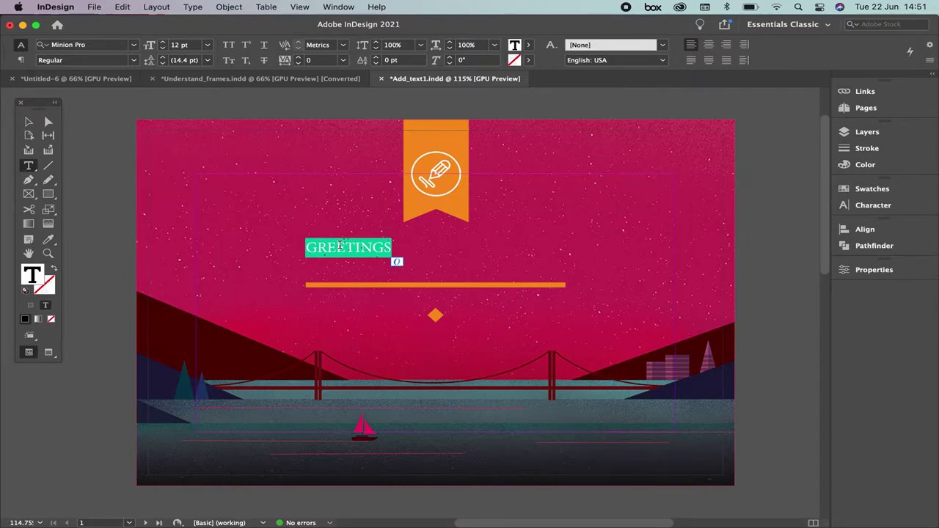
Step: Adjust the GREETINGS text frame to about 0.5 in high, try a narrower width, and undo that width change
left_click(28, 122)
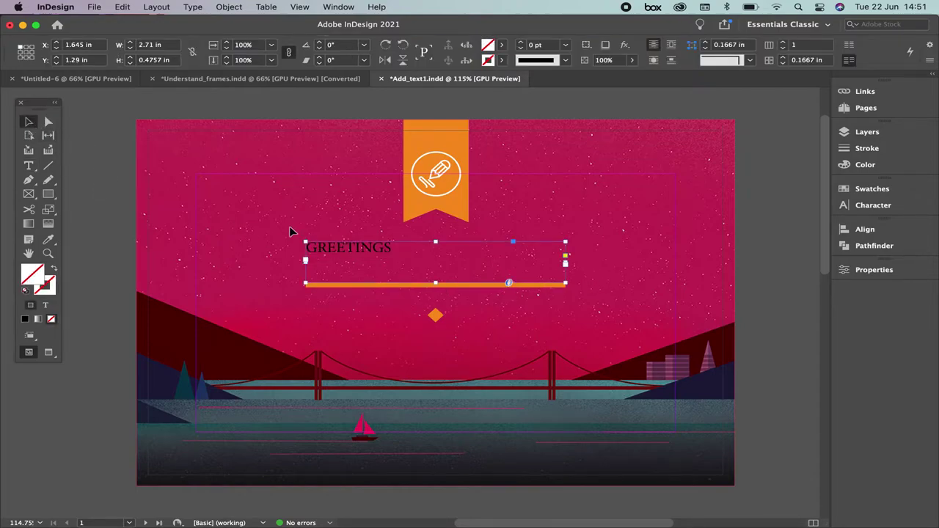
left_click(599, 285)
left_click(437, 287)
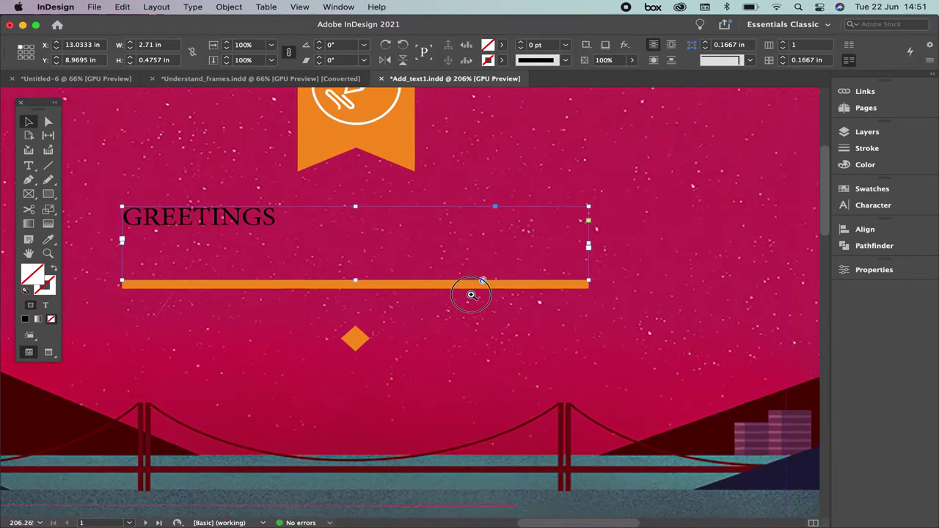
left_click_drag(590, 205, 511, 207)
mouse_move(589, 282)
left_mouse_down()
mouse_move(317, 277)
mouse_move(595, 283)
left_mouse_up()
left_click_drag(586, 206, 373, 210)
key("super+z")
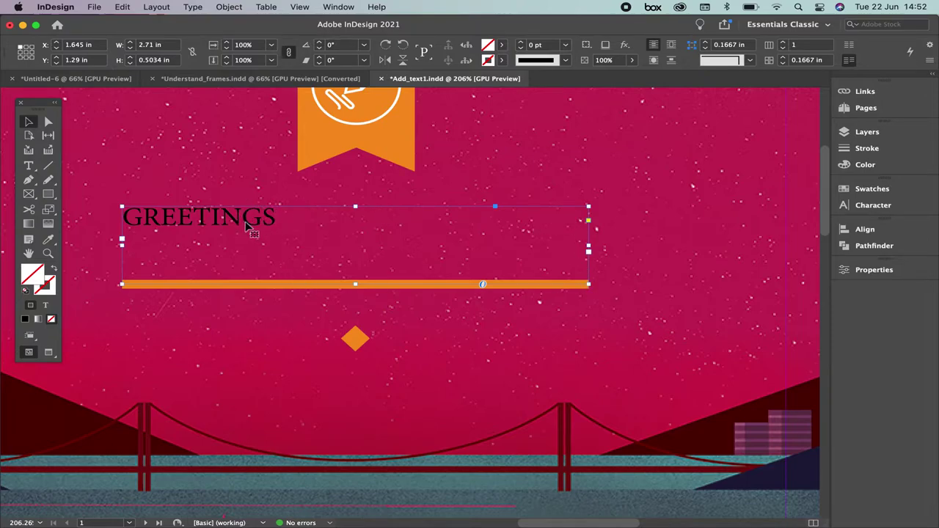
Step: Reposition the GREETINGS frame just above the orange line at about X 1.65 in, Y 1.26 in, and center-align its text
left_click_drag(230, 217, 245, 175)
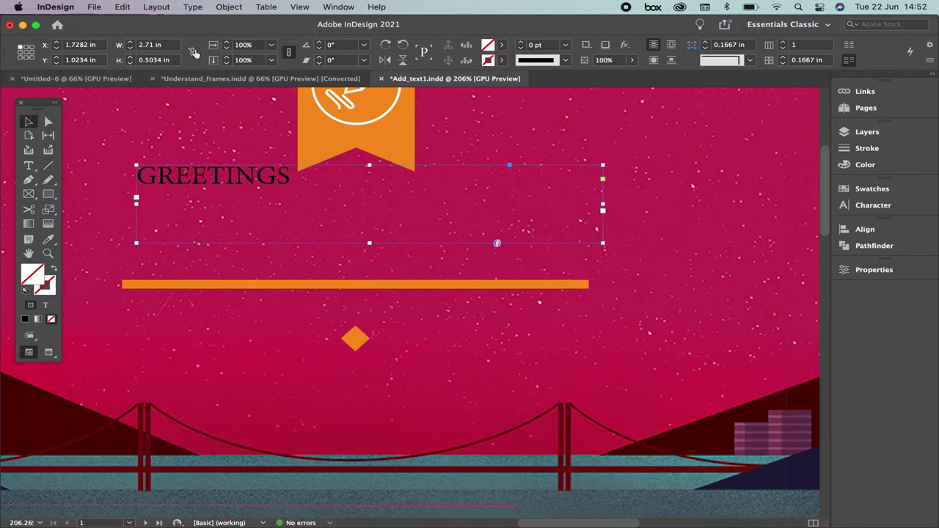
left_click_drag(200, 183, 208, 223)
double_click(209, 223)
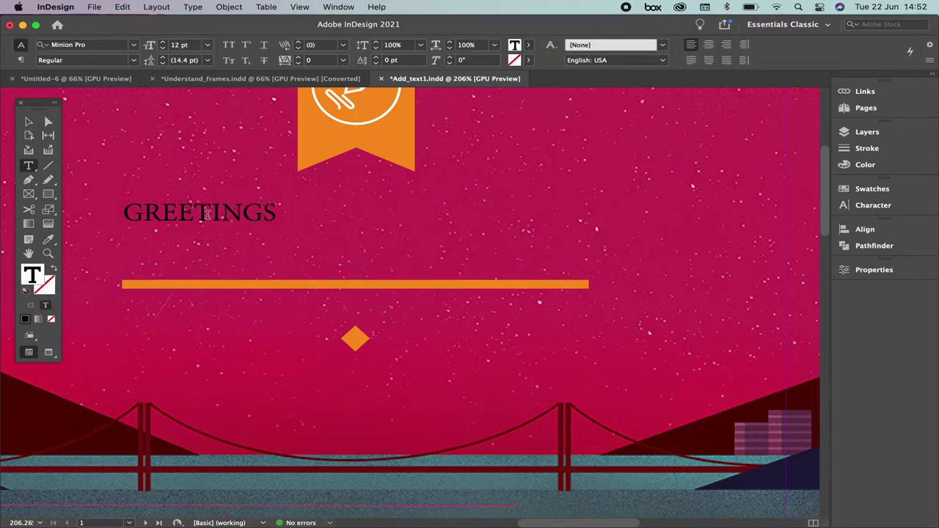
double_click(207, 214)
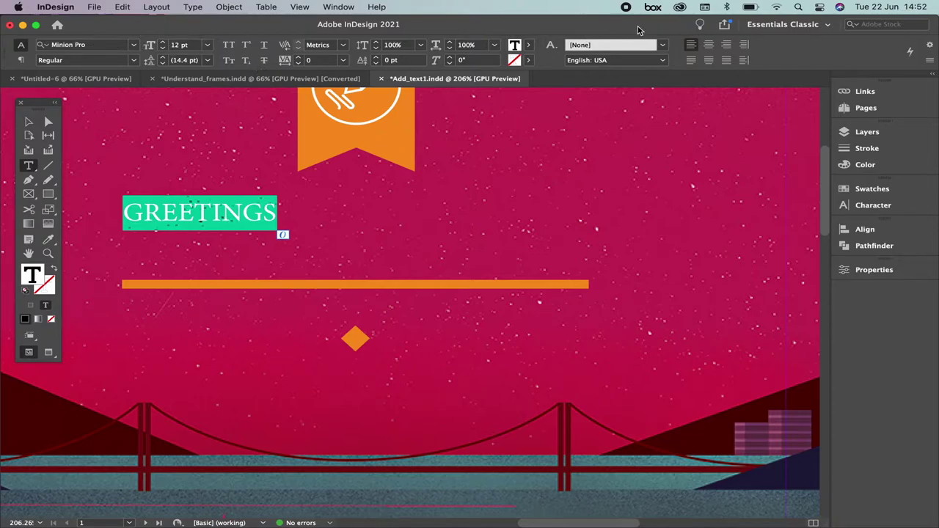
left_click(709, 45)
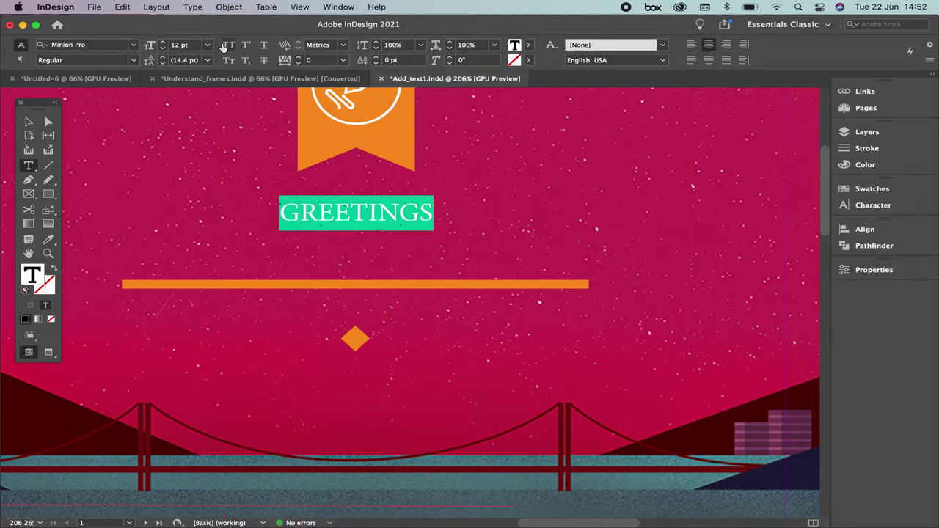
Step: Open the character settings and change the font of the GREETINGS text to Impact
left_click(882, 210)
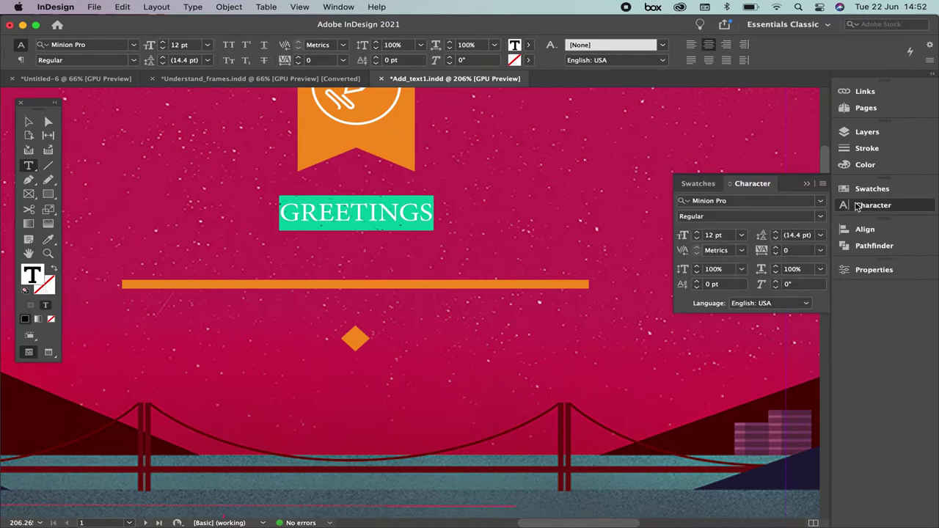
left_click(339, 7)
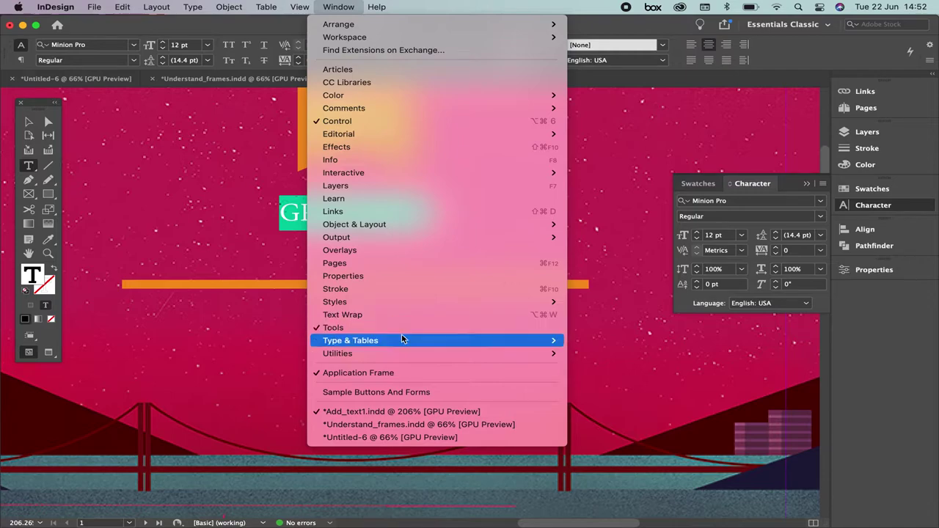
mouse_move(401, 339)
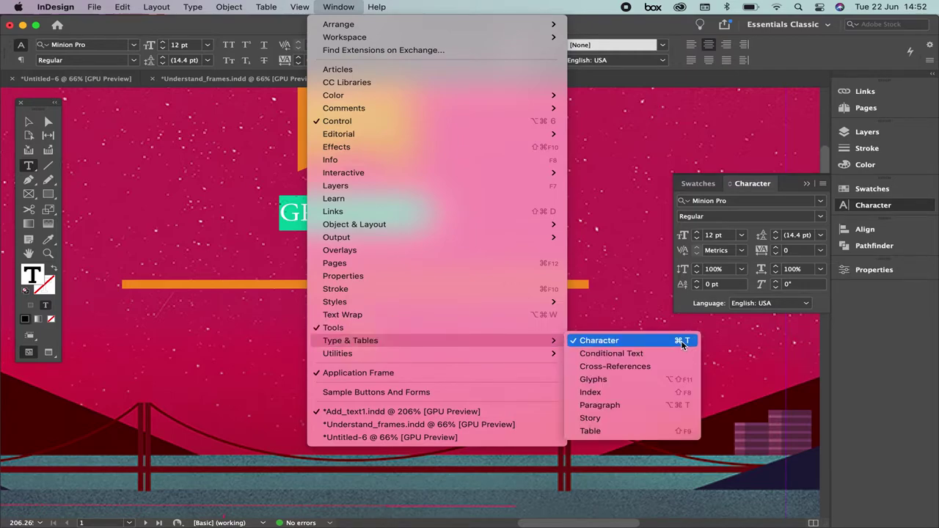
left_click(583, 29)
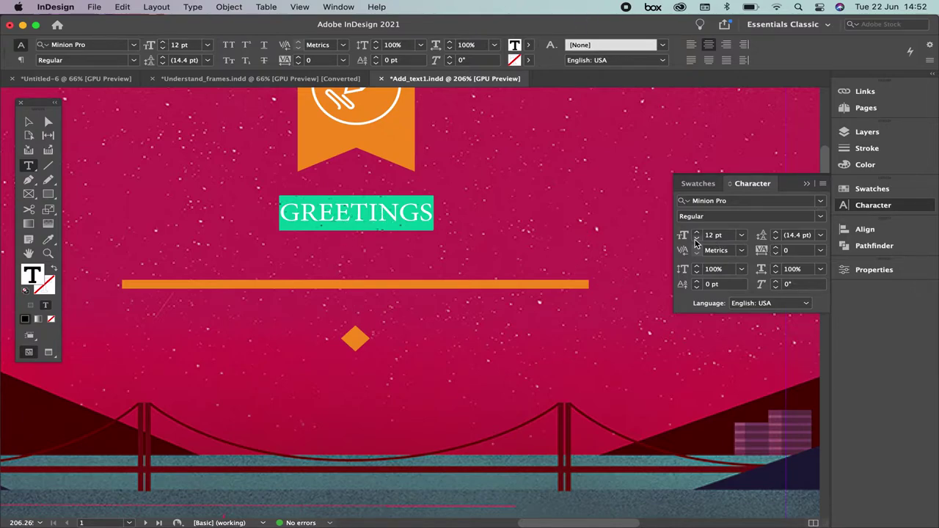
left_click(820, 201)
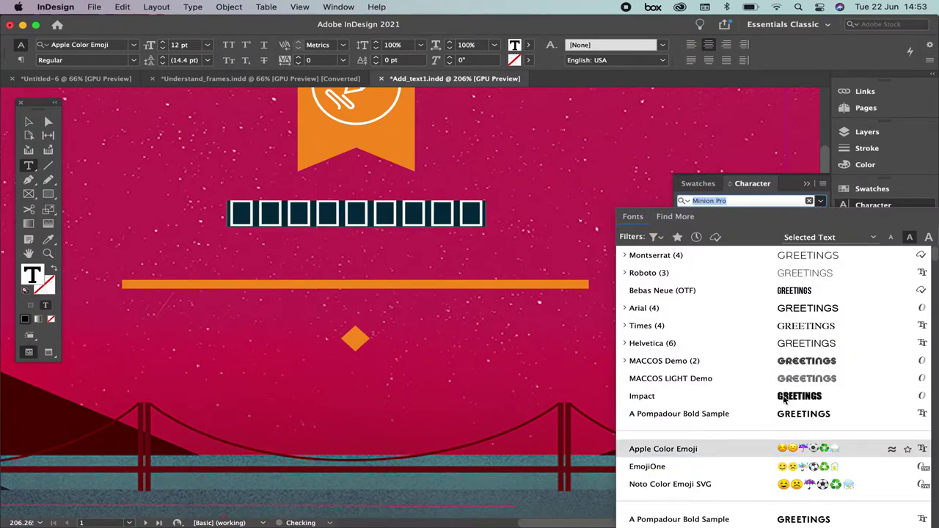
left_click(803, 396)
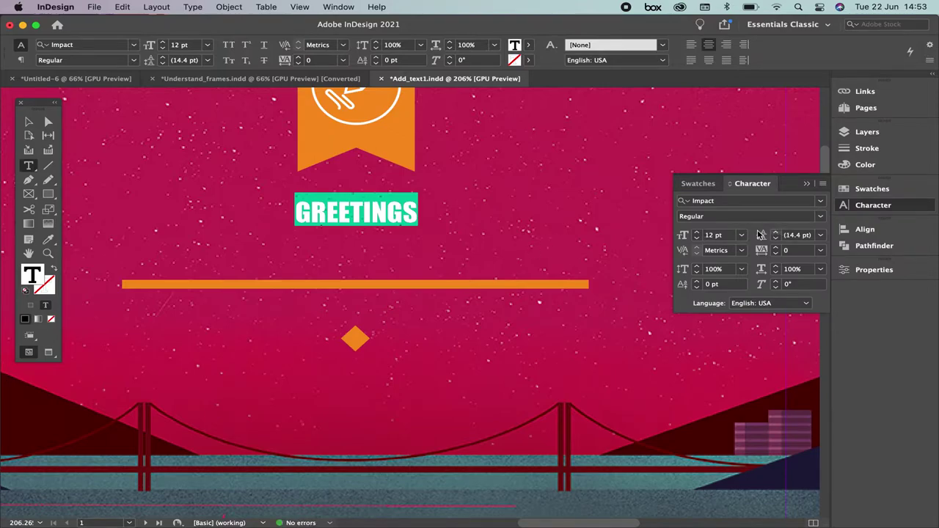
Step: Increase the GREETINGS font size to 45 pt so the word nearly spans the orange line
left_click(696, 231)
left_click(696, 232)
left_click(696, 232)
left_click(696, 232)
left_click(696, 231)
left_click(696, 232)
left_click(696, 231)
left_click(695, 232)
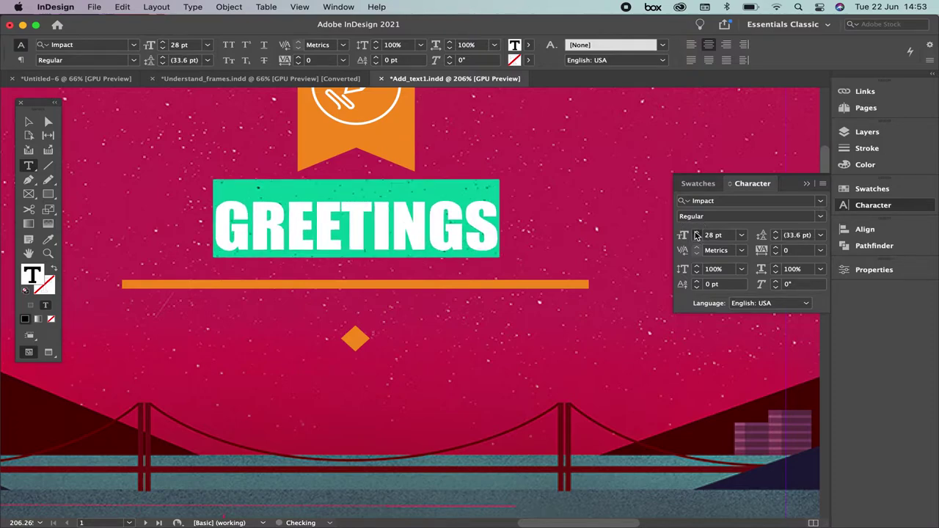
left_click(696, 231)
left_click(696, 232)
left_click(696, 231)
left_click(696, 232)
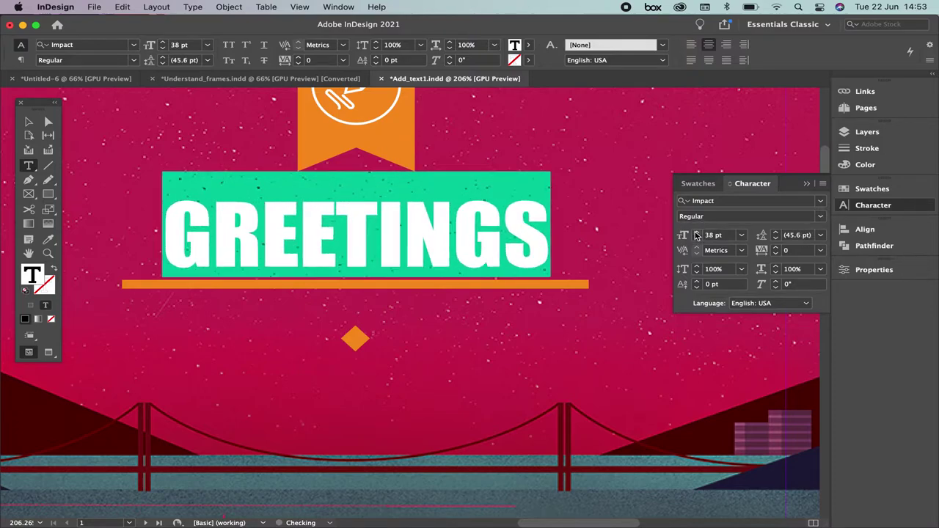
left_click(696, 231)
left_click(696, 231)
left_click(696, 232)
left_click(696, 232)
left_click(696, 232)
left_click(696, 232)
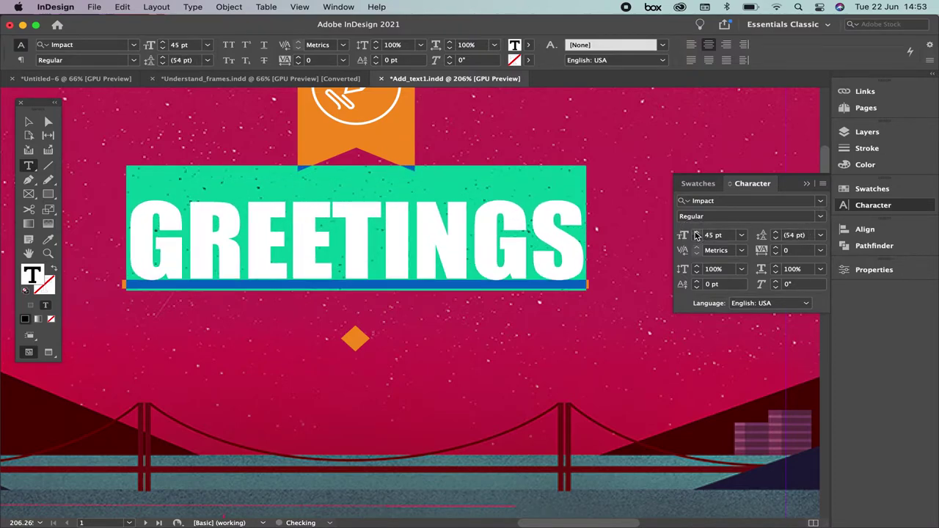
Step: Try a 46 pt font size on GREETINGS, inspect the frame's edge, and undo the size change
left_click(696, 232)
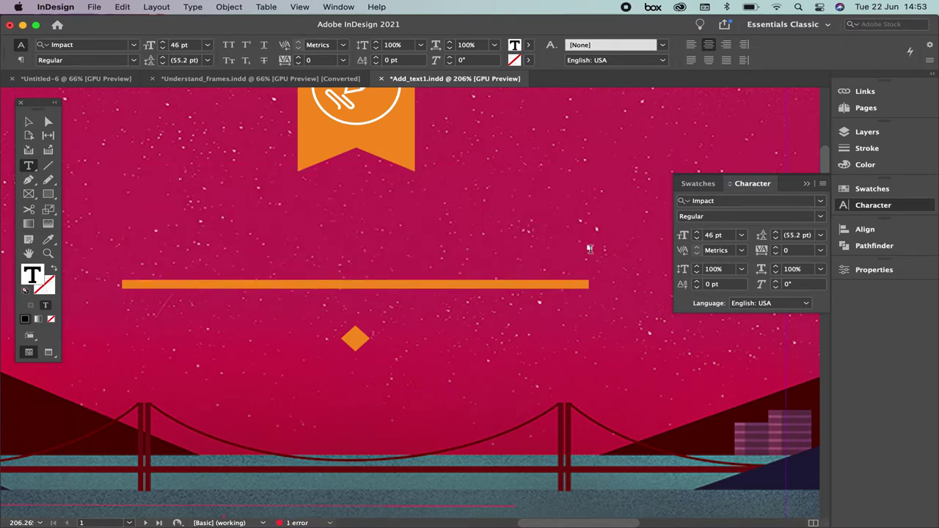
left_click_drag(590, 249, 599, 259)
scroll(589, 238, "up", 3)
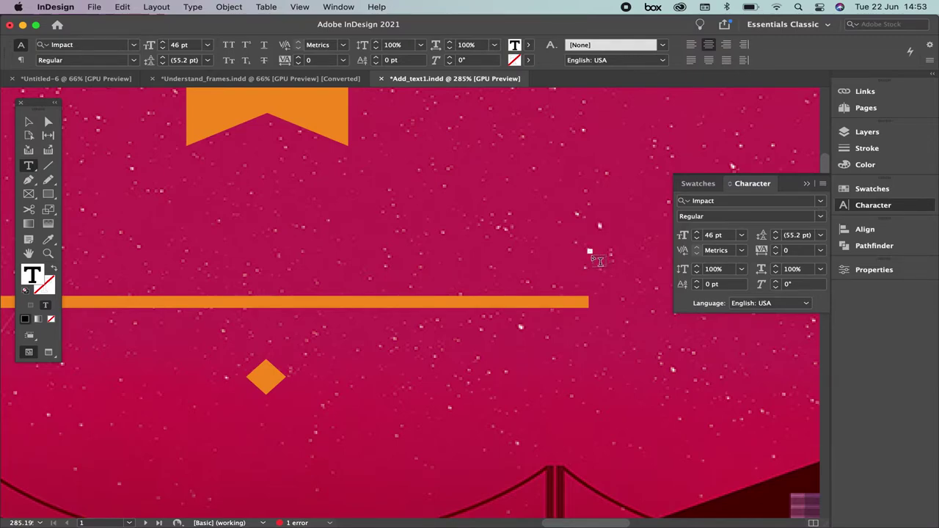
scroll(597, 260, "down", 5)
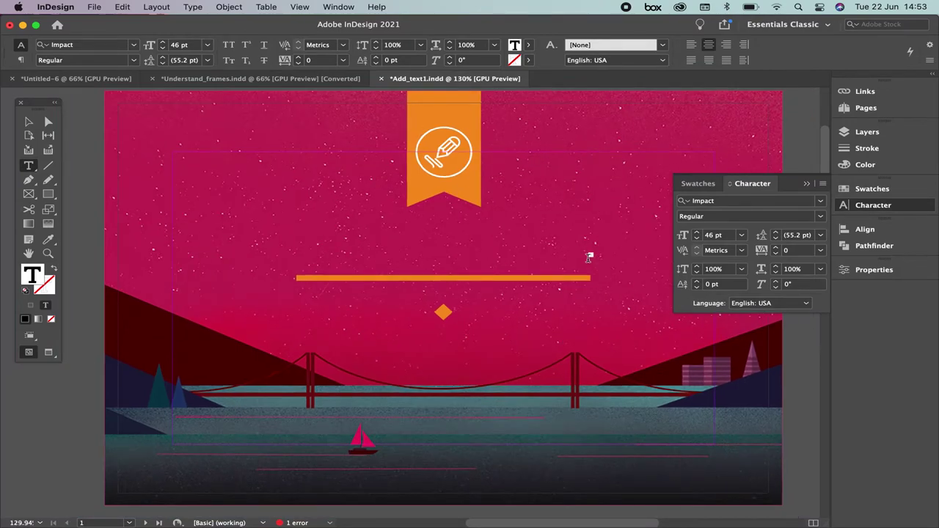
key("super+z")
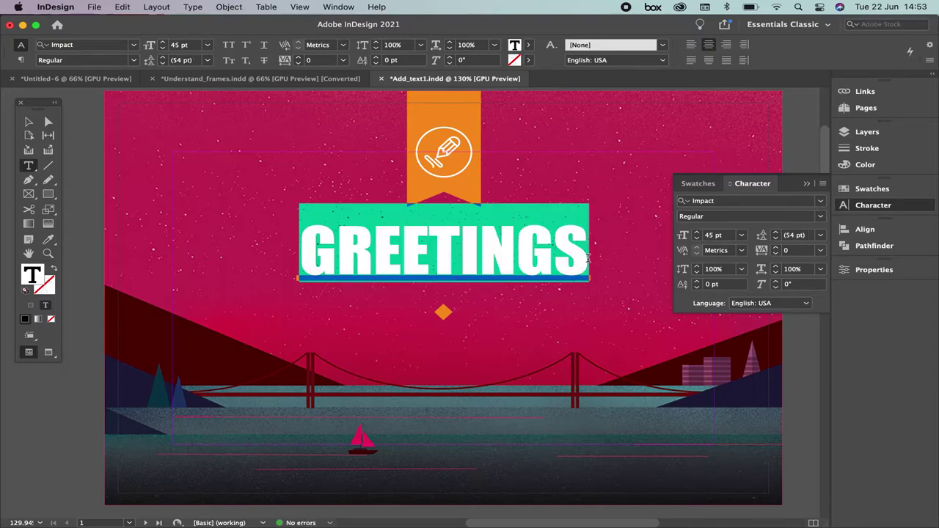
Step: Reduce the GREETINGS font size to 43 pt and return to the Selection tool
left_click(697, 239)
left_click(696, 238)
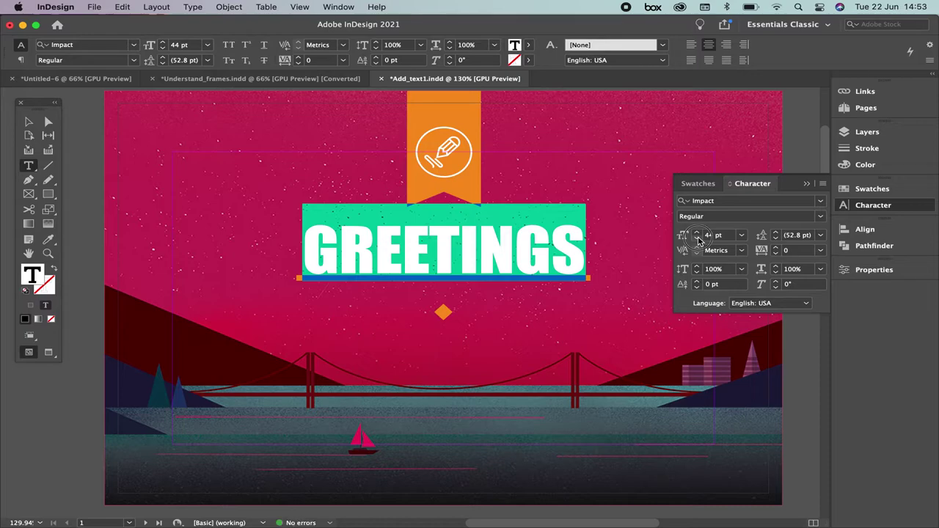
left_click(28, 122)
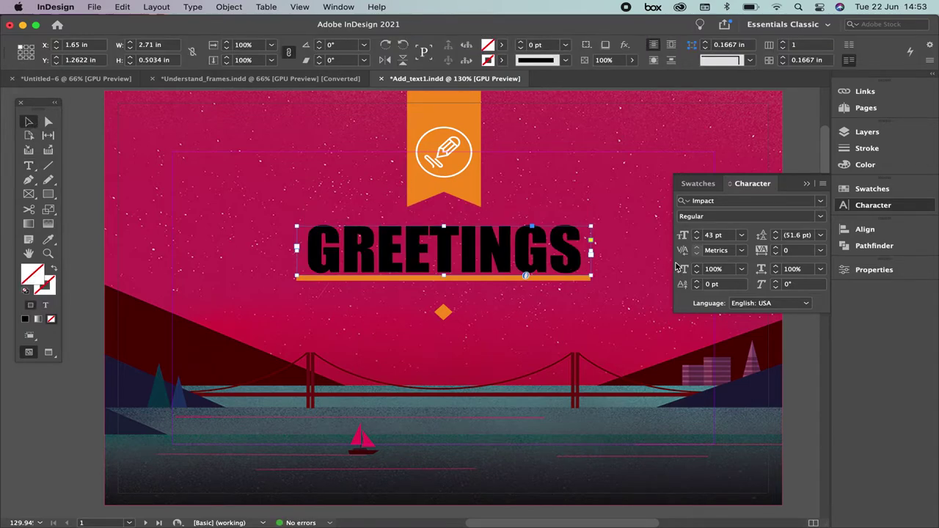
Step: Select all of the GREETINGS text and try to apply the [Paper] swatch as its fill
double_click(510, 238)
key("super+a")
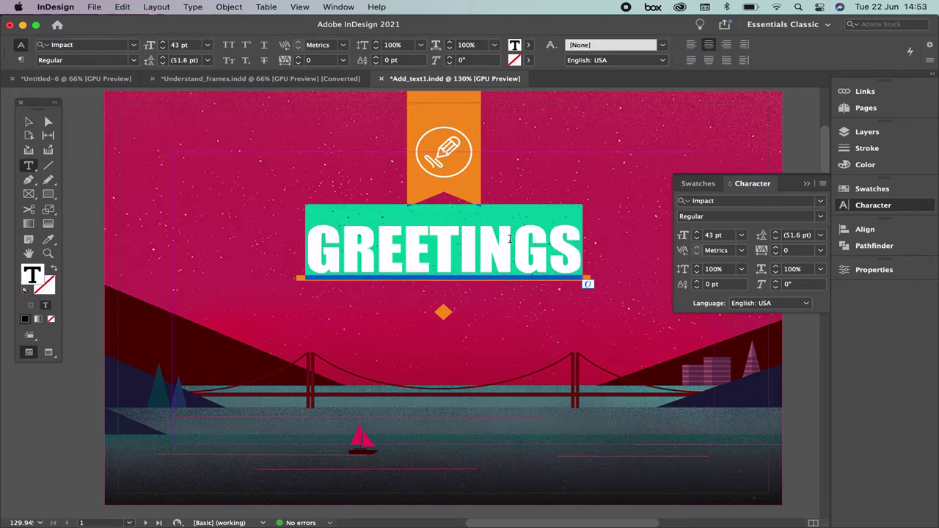
left_click(528, 45)
left_click(529, 45)
left_click(529, 46)
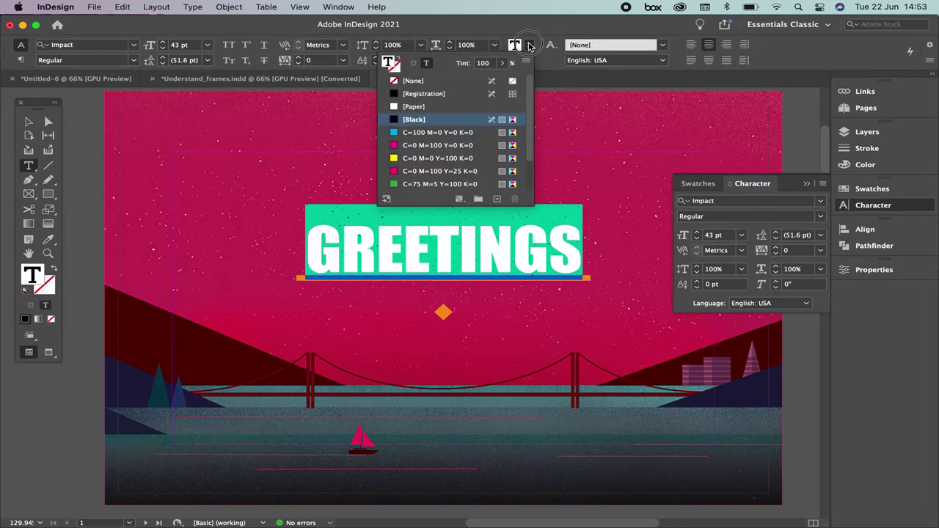
left_click(444, 110)
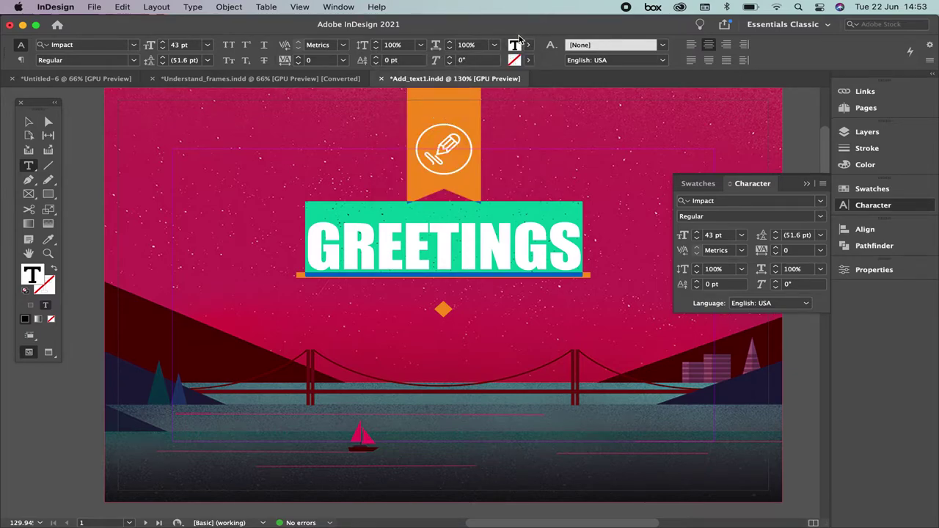
Step: Close the character settings, set the selected GREETINGS text's fill to [Paper] in its properties, and deselect it
left_click(807, 184)
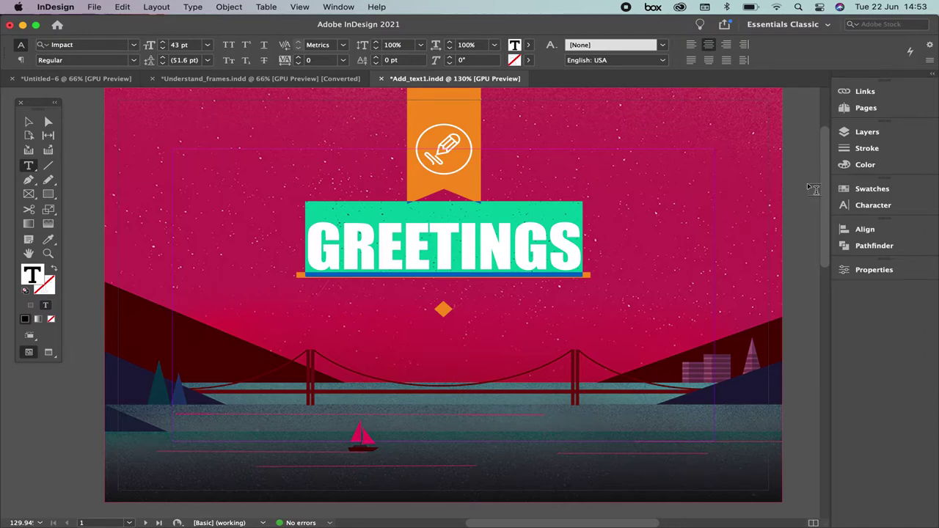
left_click(874, 270)
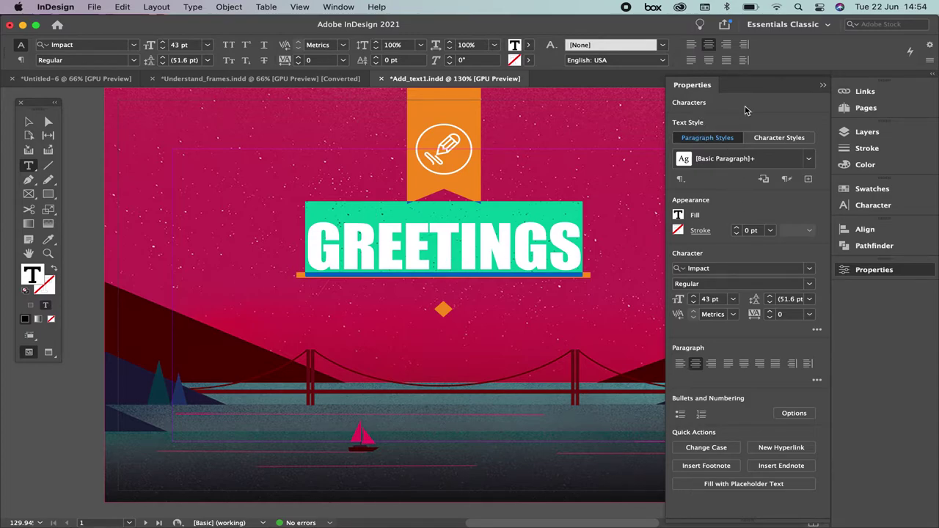
left_click(329, 5)
left_click(678, 215)
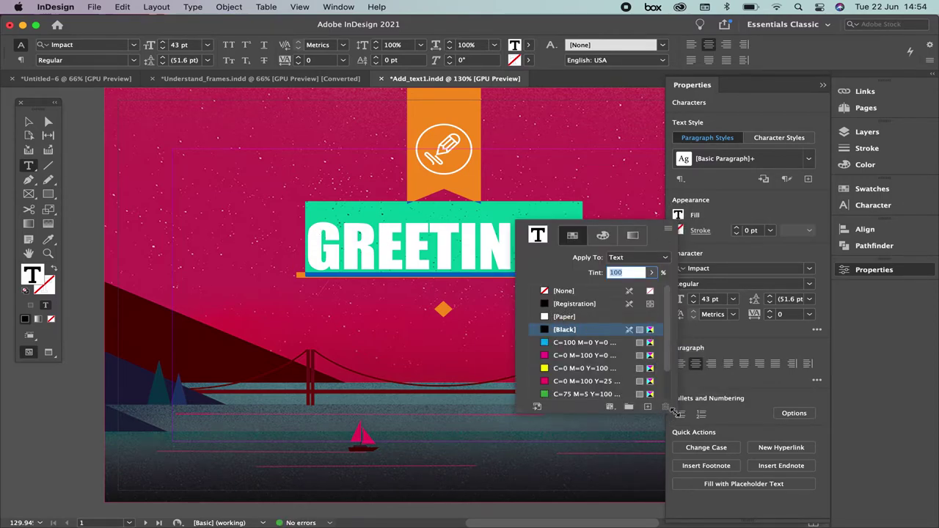
left_click_drag(667, 356, 666, 332)
left_click(545, 317)
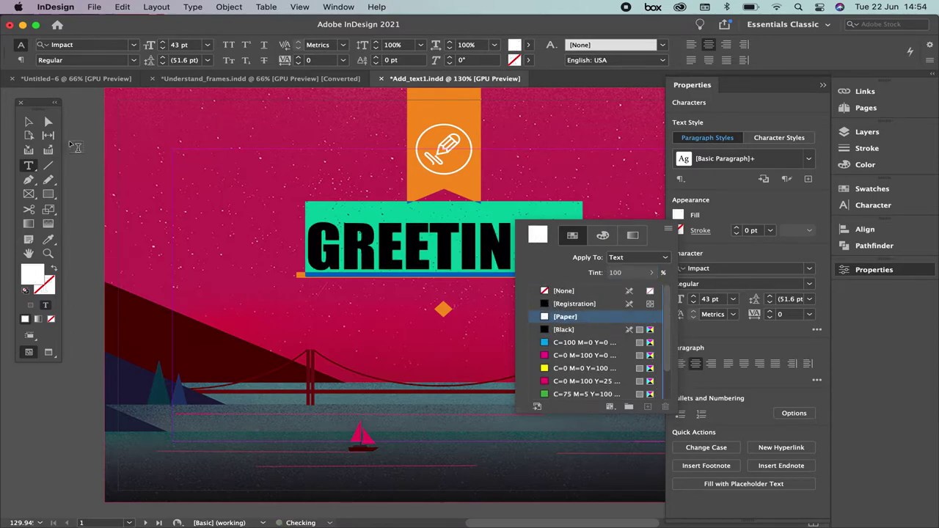
left_click(74, 135)
left_click(27, 122)
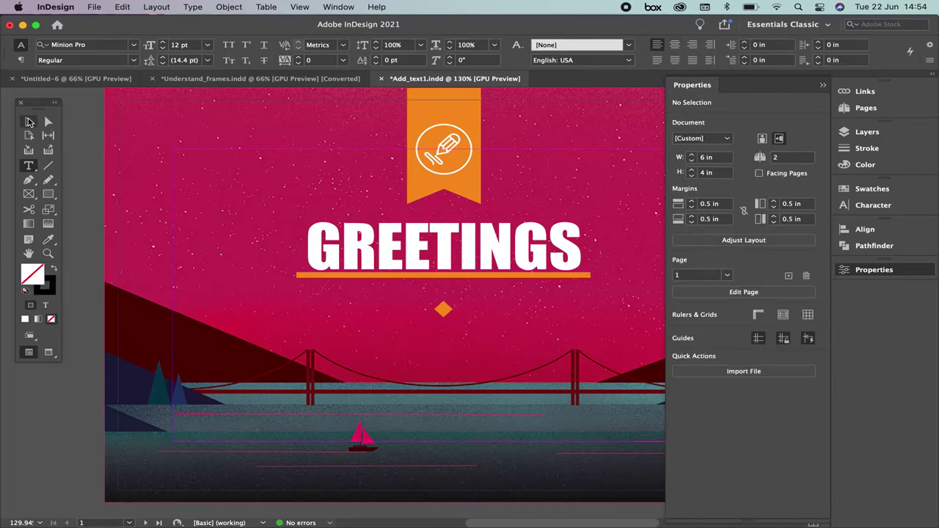
left_click_drag(523, 266, 454, 266)
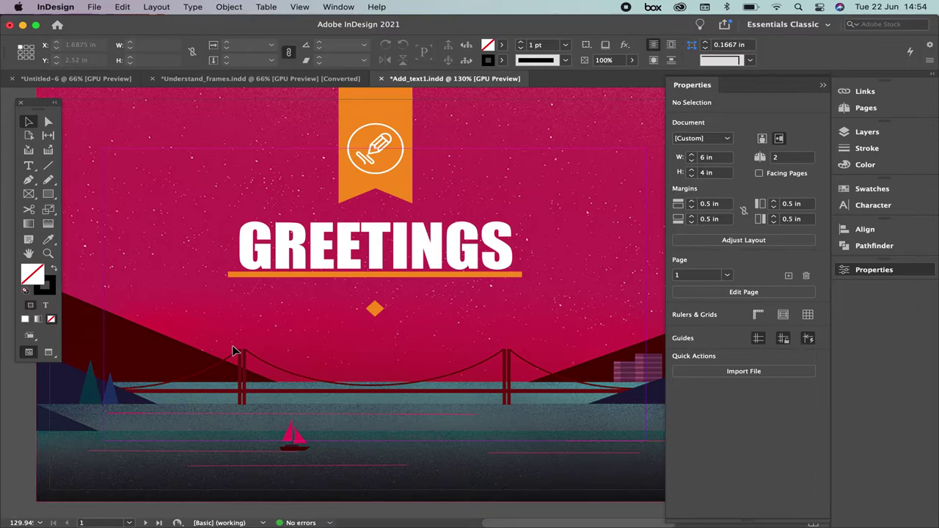
Step: Draw a text frame about 2.71 in wide and 1.04 in high below the orange diamond, matching the orange line's width
key("t")
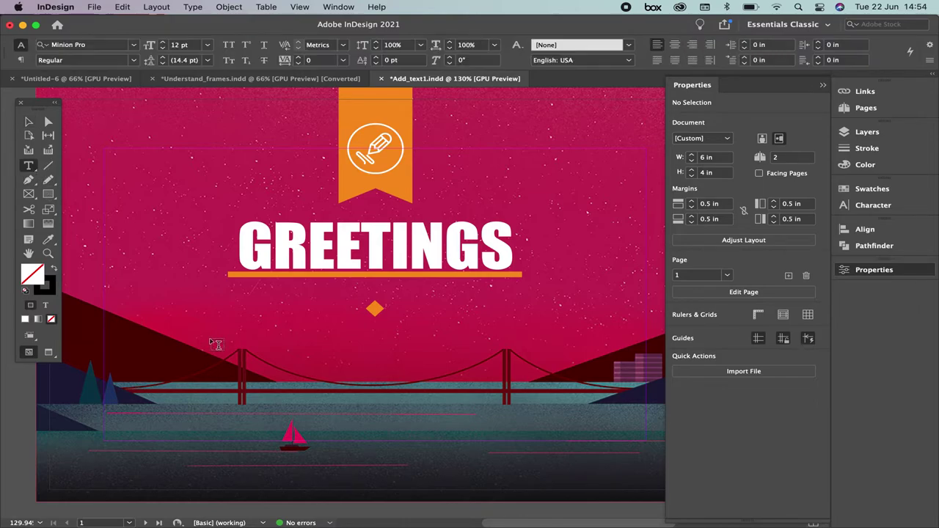
left_click_drag(229, 340, 523, 441)
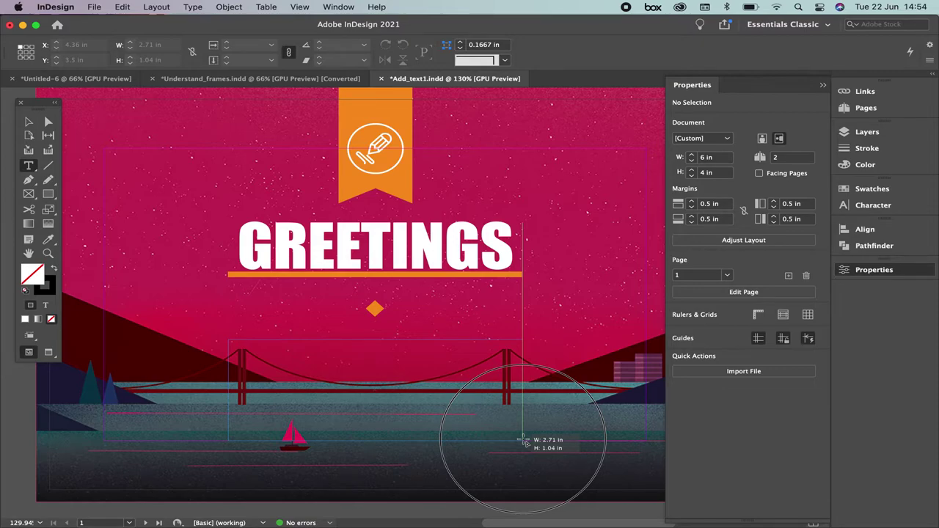
left_click_drag(524, 440, 523, 439)
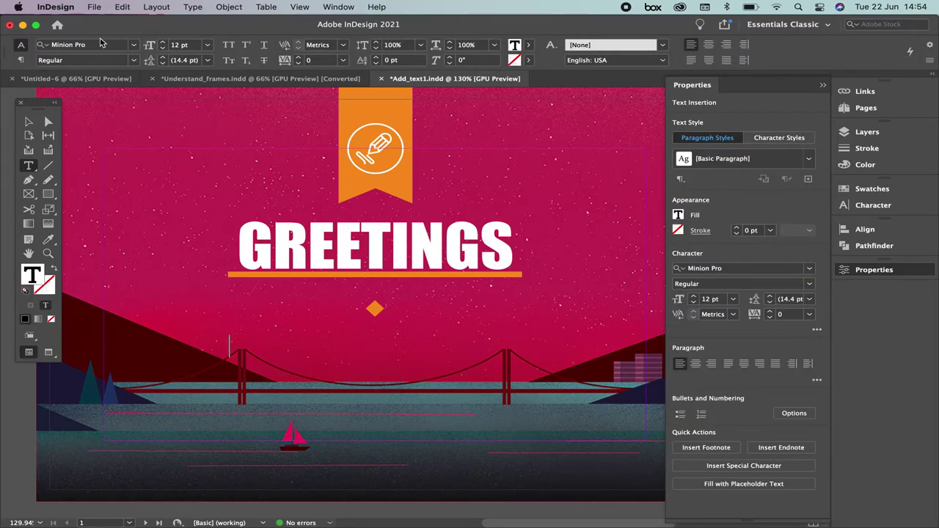
Step: Set the new text frame's font to Kohinoor Bangla at 8 pt
left_click(134, 45)
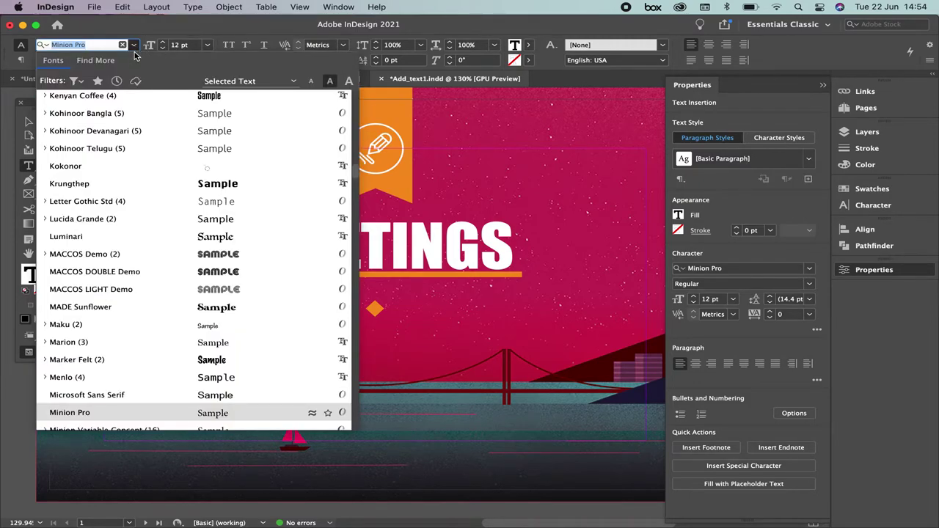
left_click(155, 113)
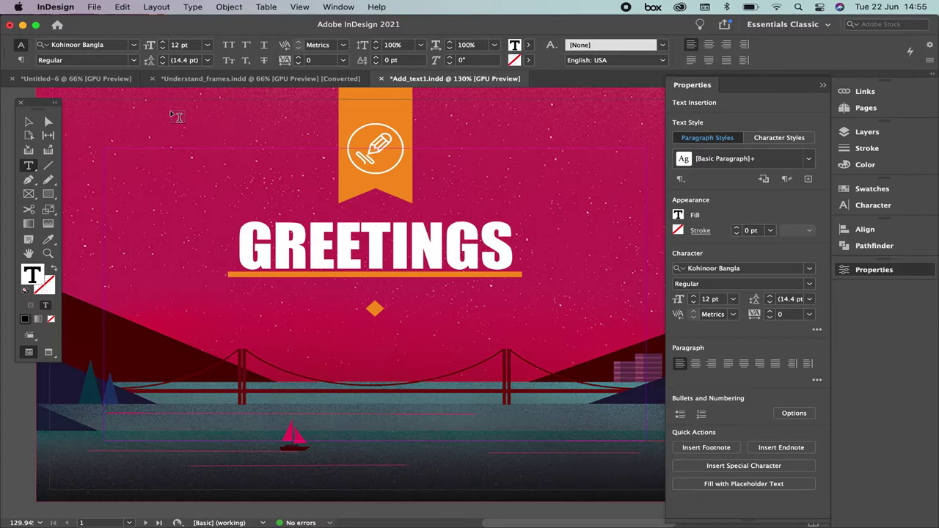
left_click(151, 45)
type("8")
key("Return")
Step: Fill the text frame with placeholder text and move the frame up to just below the orange diamond
left_click(195, 6)
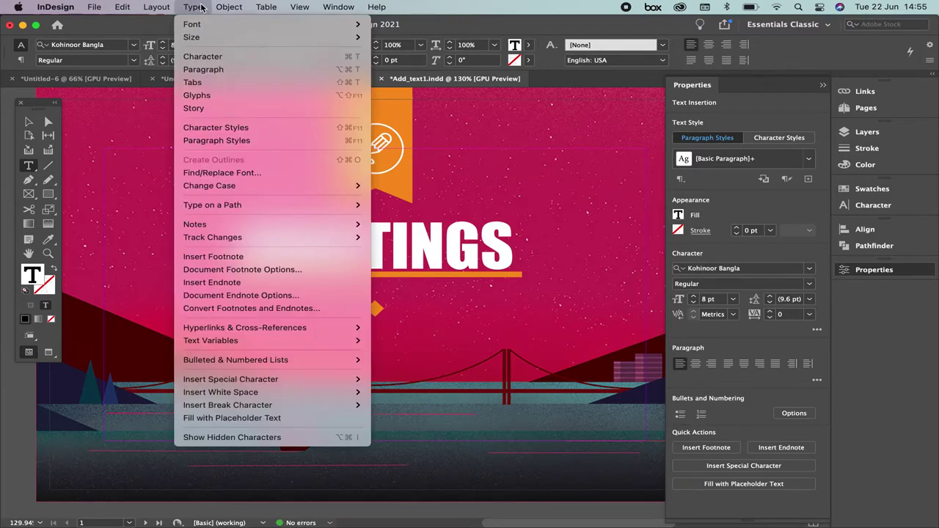
left_click(255, 418)
left_click(26, 123)
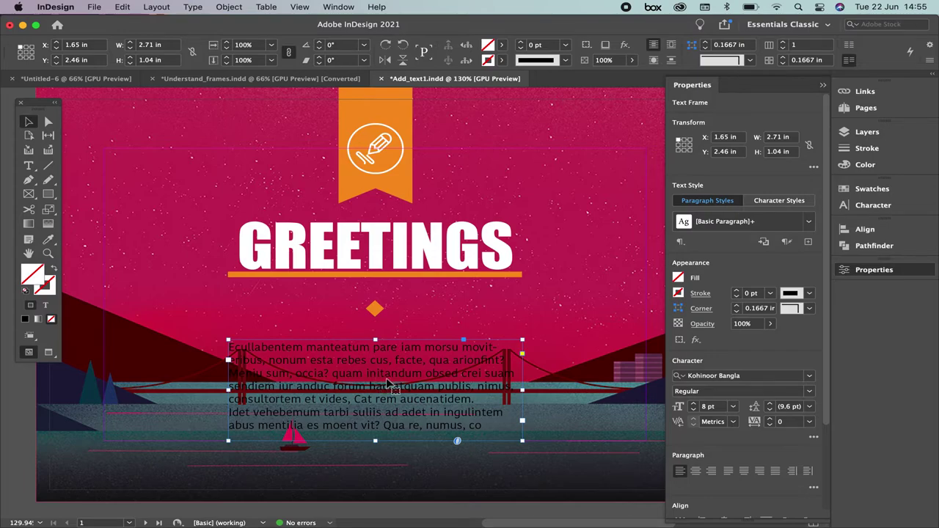
left_click_drag(318, 361, 320, 339)
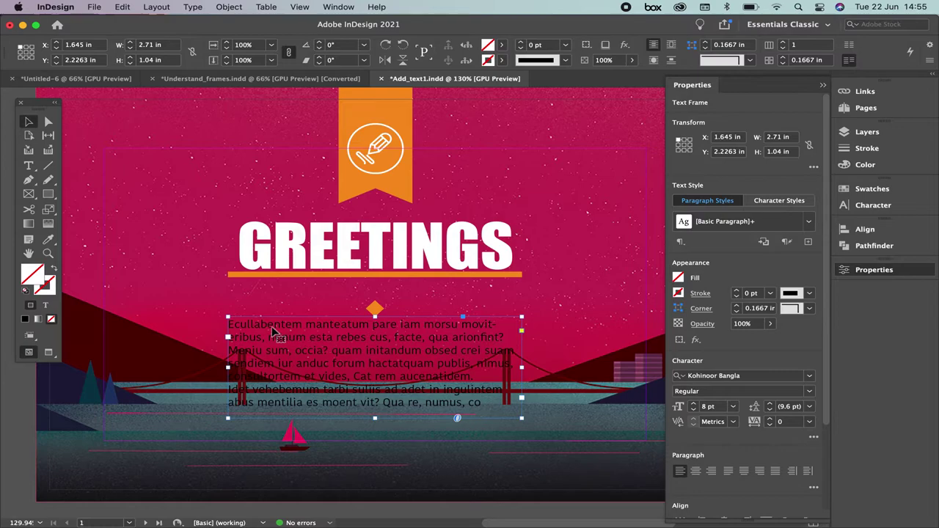
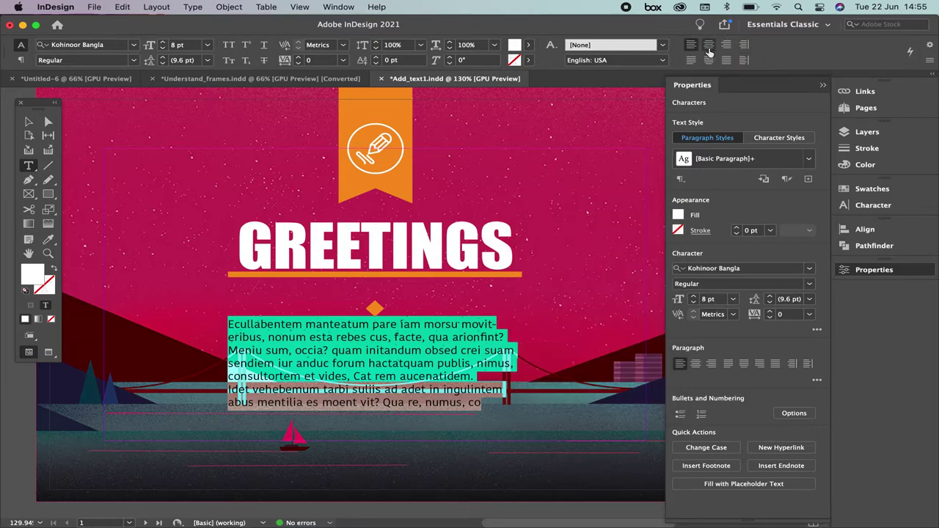
Step: Centre-align all of the placeholder text and deselect its frame
left_click(29, 121)
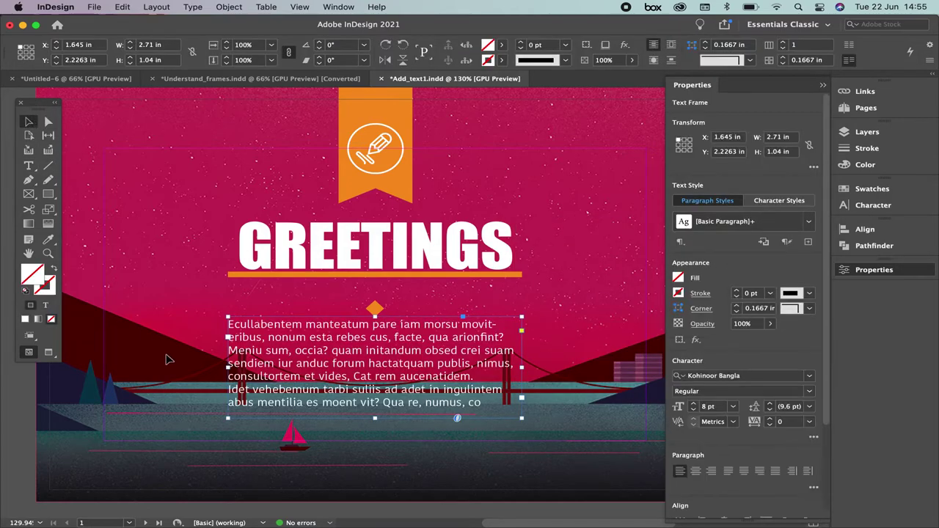
triple_click(383, 375)
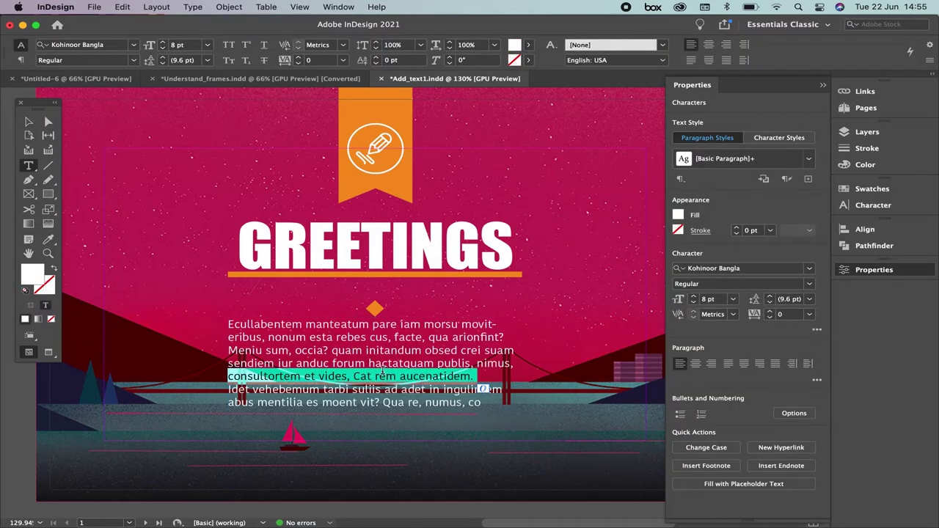
key("super+a")
key("super+shift+c")
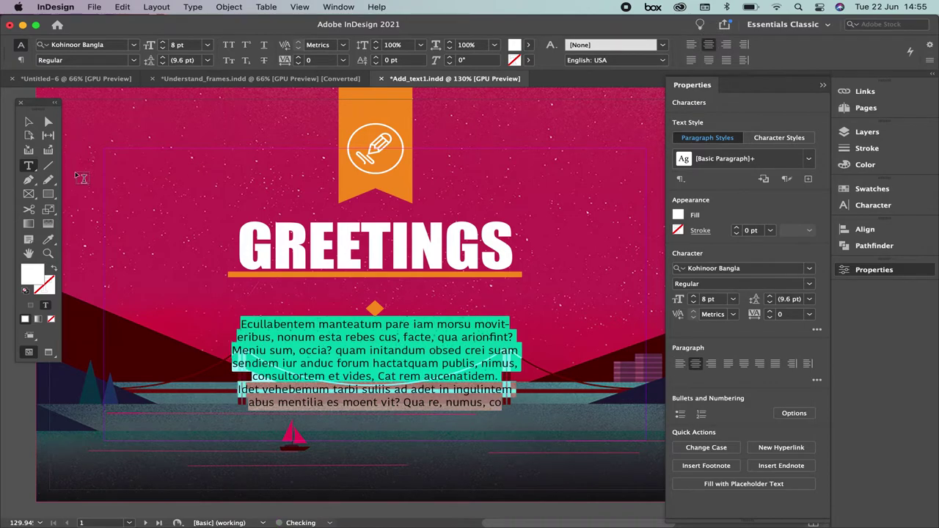
left_click(28, 122)
left_click(364, 438)
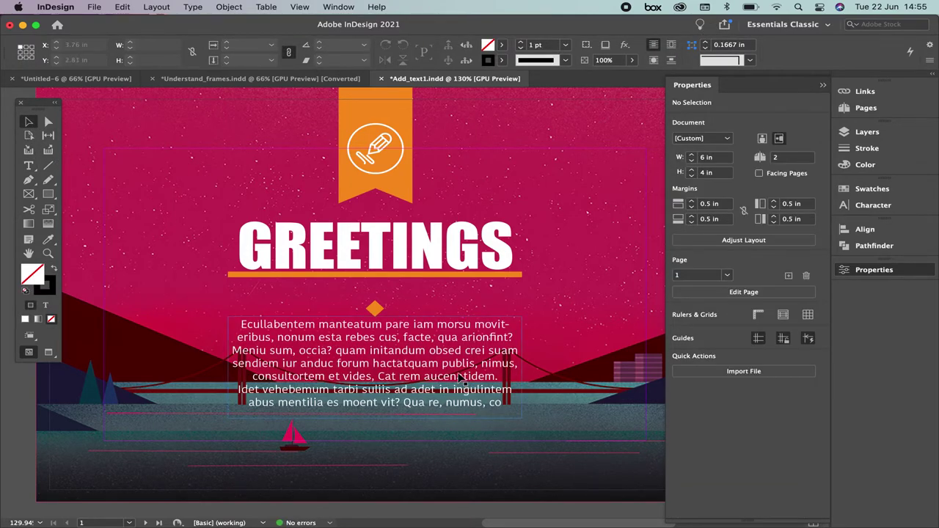
Step: Move the placeholder frame down to Y 2.34 in, show the rulers, and place ruler guides along its four edges
left_click_drag(457, 377, 458, 388)
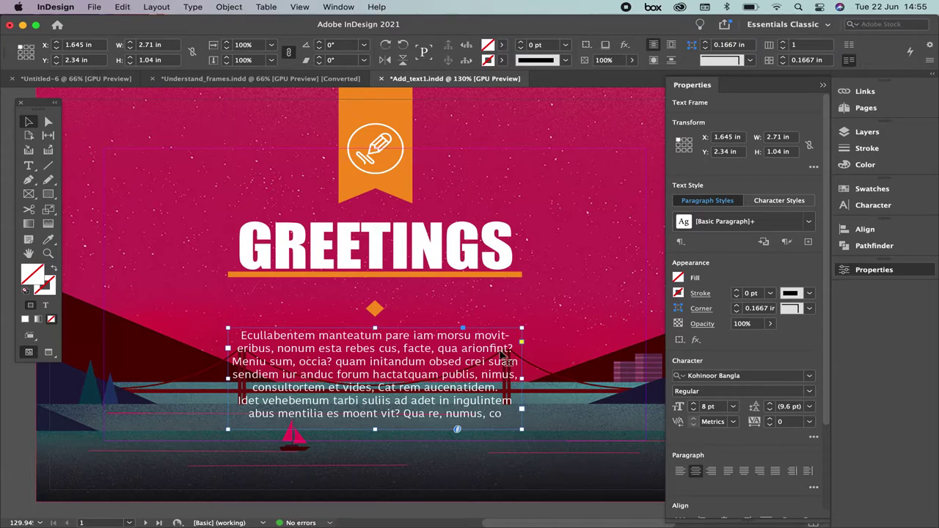
left_click(46, 356)
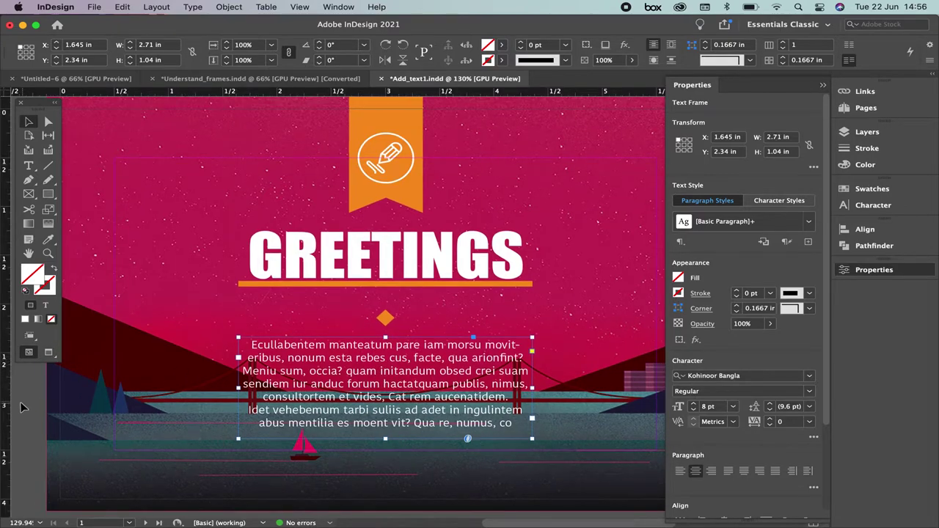
left_click_drag(238, 412, 238, 412)
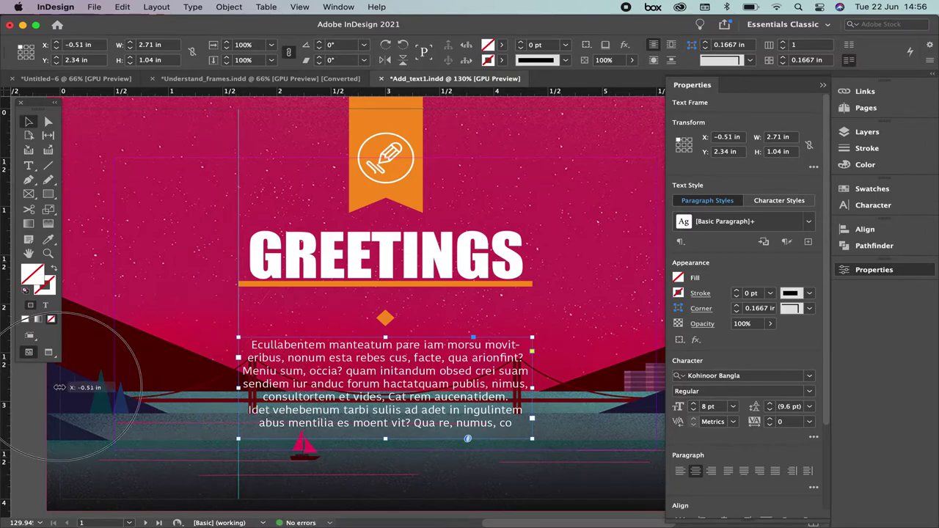
left_click_drag(533, 407, 534, 407)
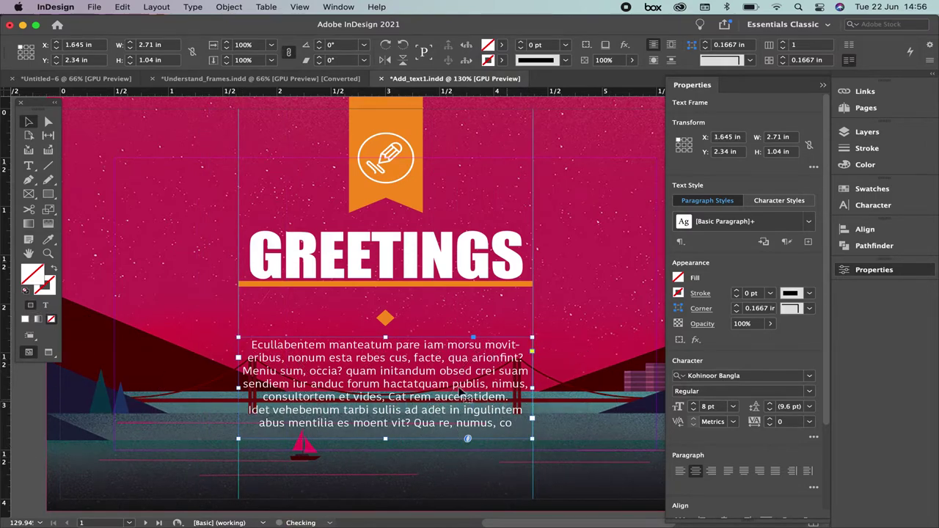
left_click_drag(326, 339, 326, 342)
left_click_drag(341, 438, 341, 438)
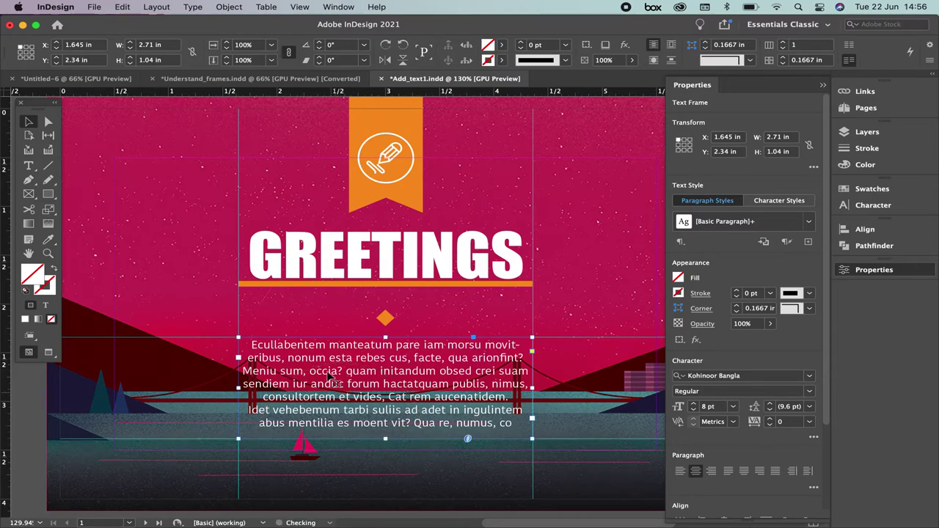
Step: Delete the placeholder text frame and draw an empty text frame within the four ruler guides
key("Delete")
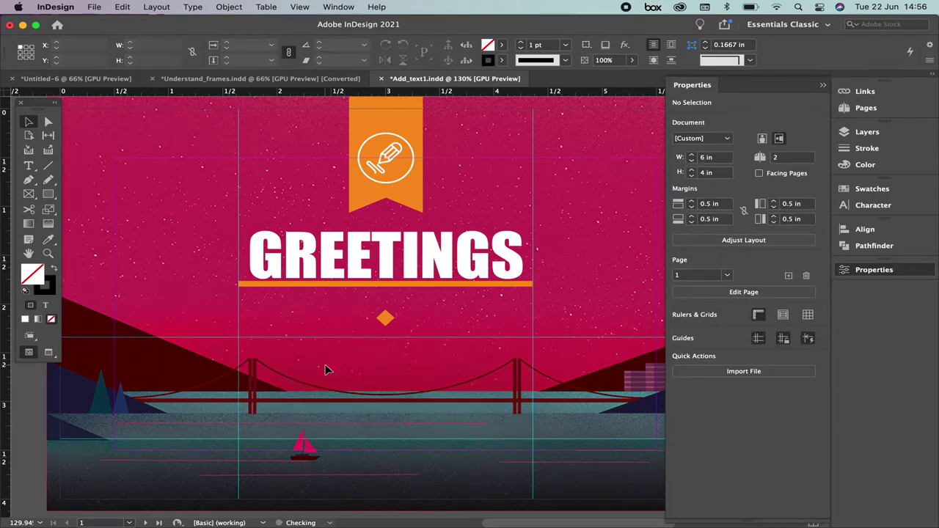
left_click(28, 166)
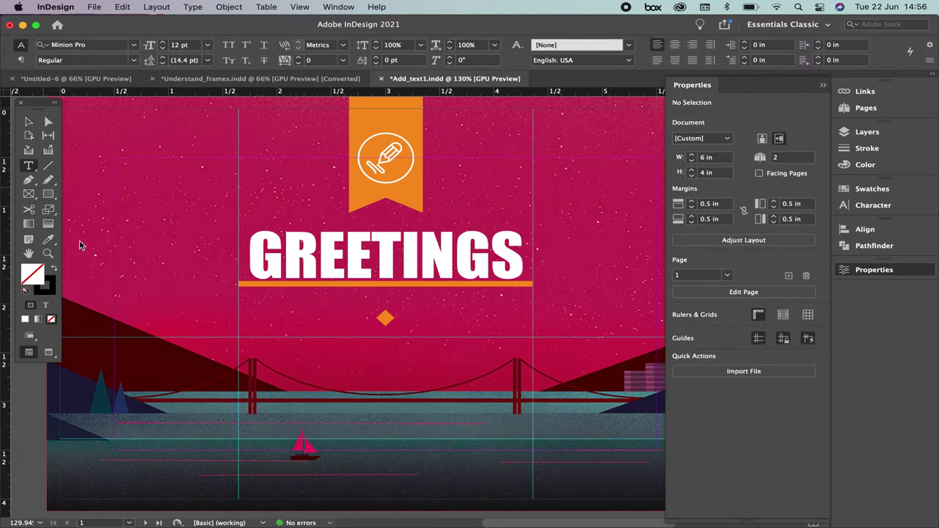
left_click_drag(240, 339, 540, 443)
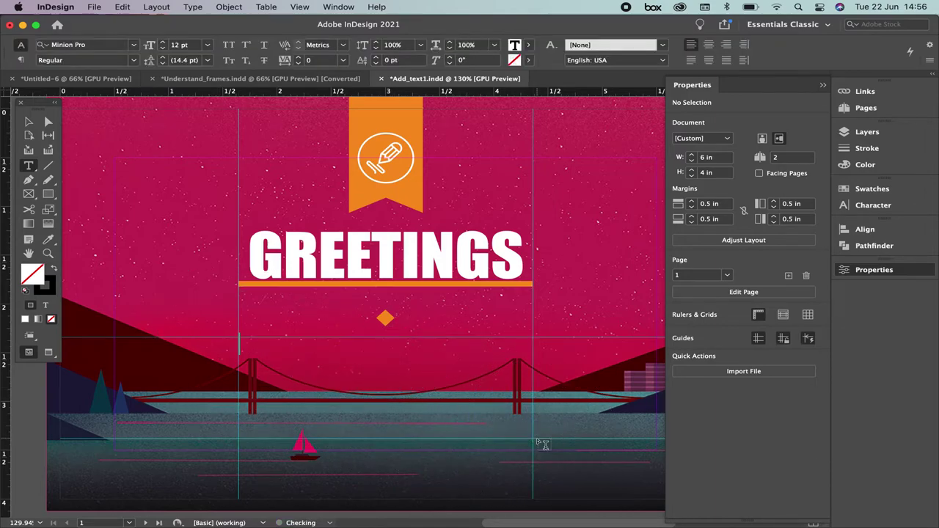
Step: Place the Word document exercise_text from the add_text_exercise folder into the new text frame
left_click(94, 7)
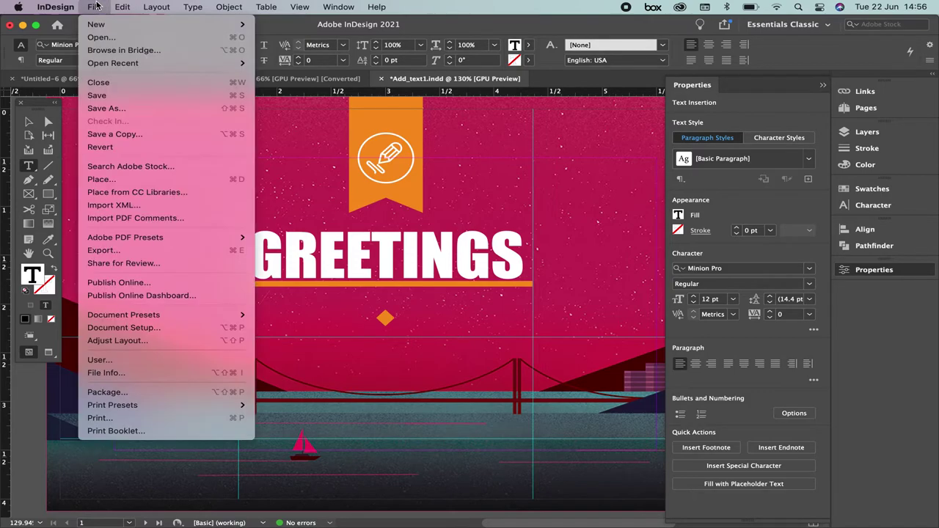
left_click(126, 179)
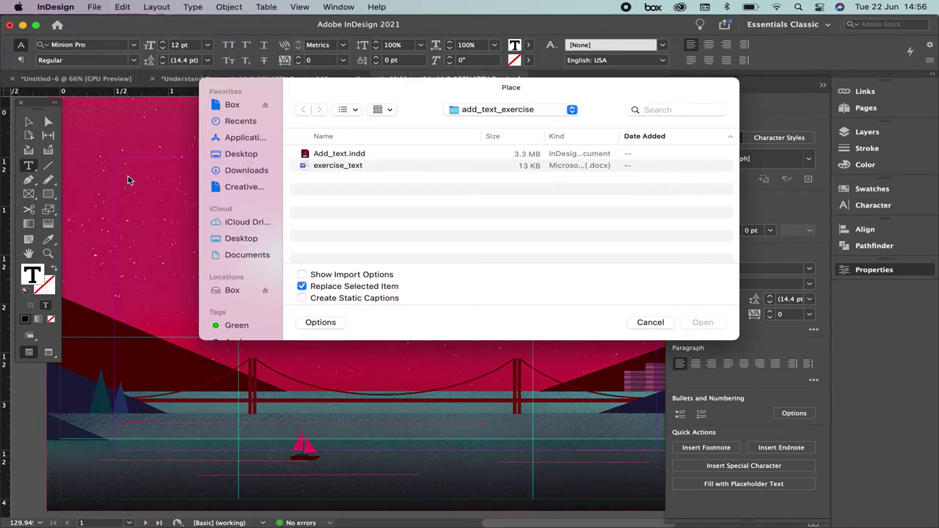
left_click(350, 167)
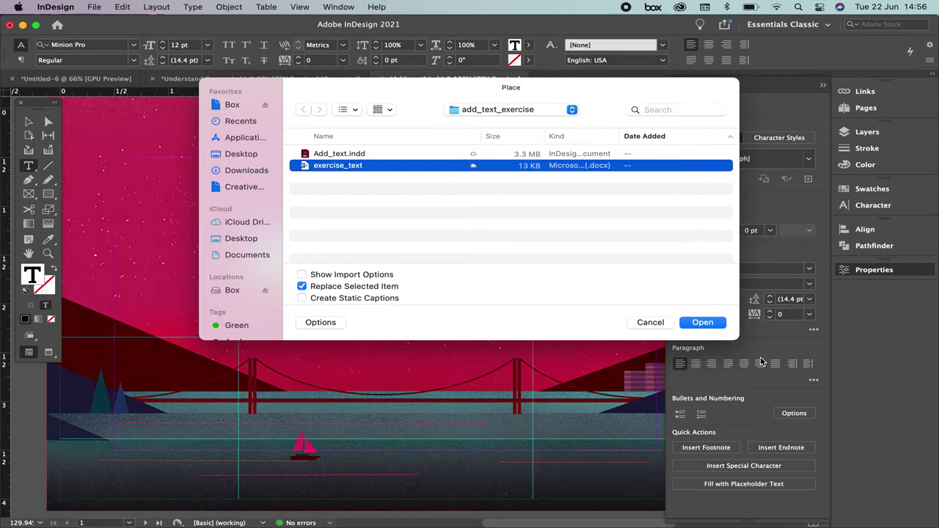
left_click(713, 324)
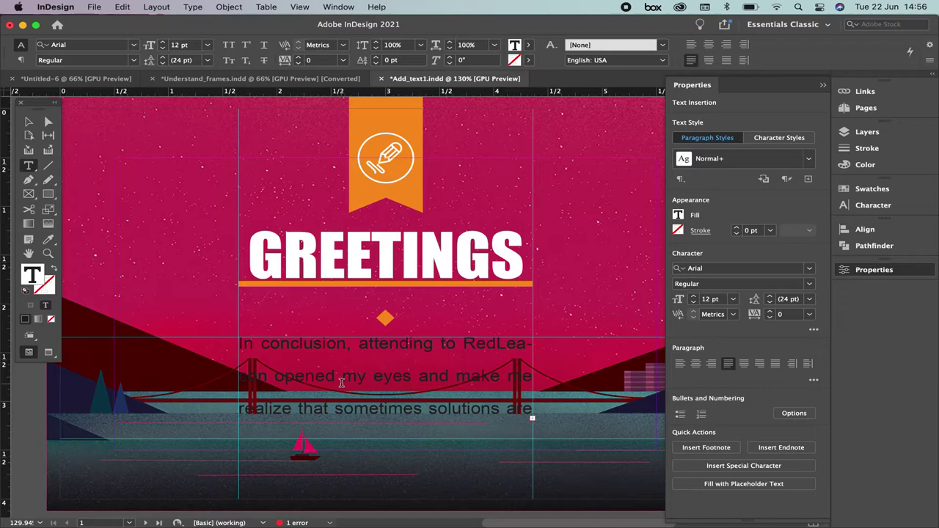
Step: Reduce the font size of all the imported text to 5 pt and return to the Selection tool
key("super+a")
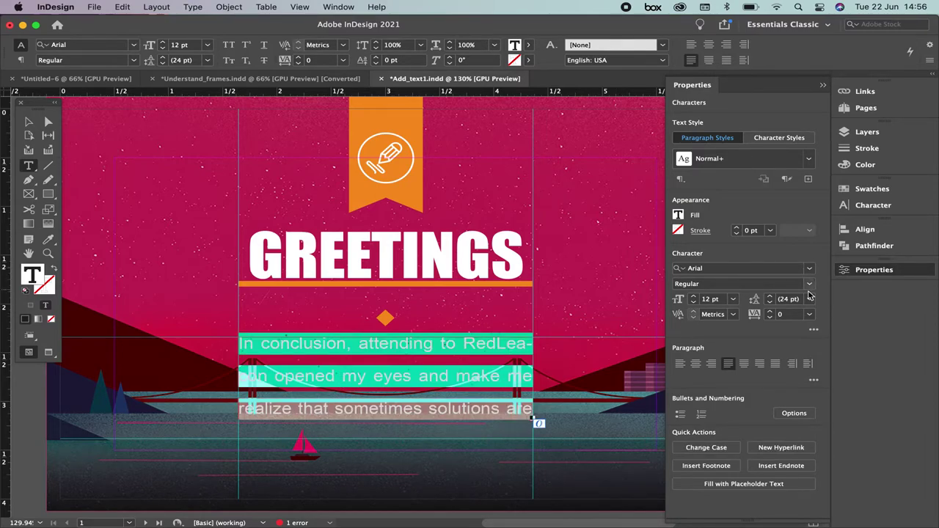
left_click(693, 303)
left_click(693, 303)
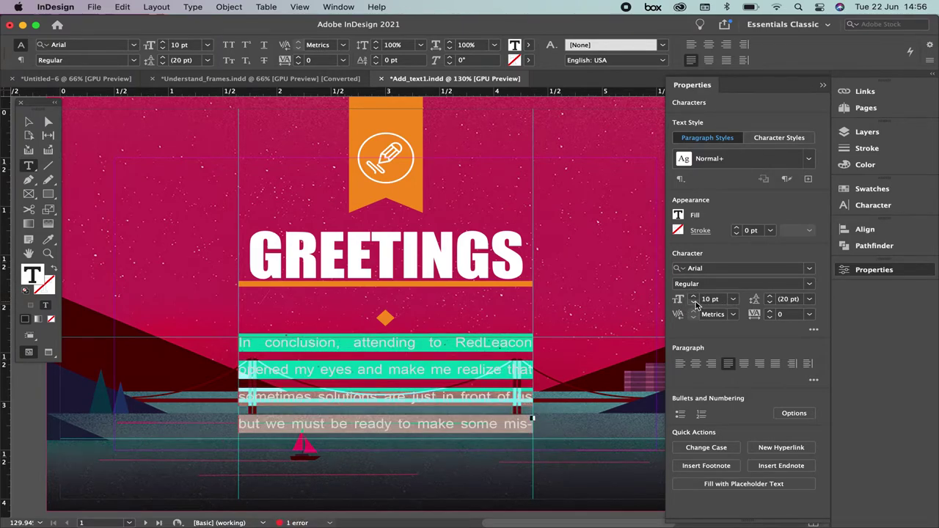
left_click(693, 303)
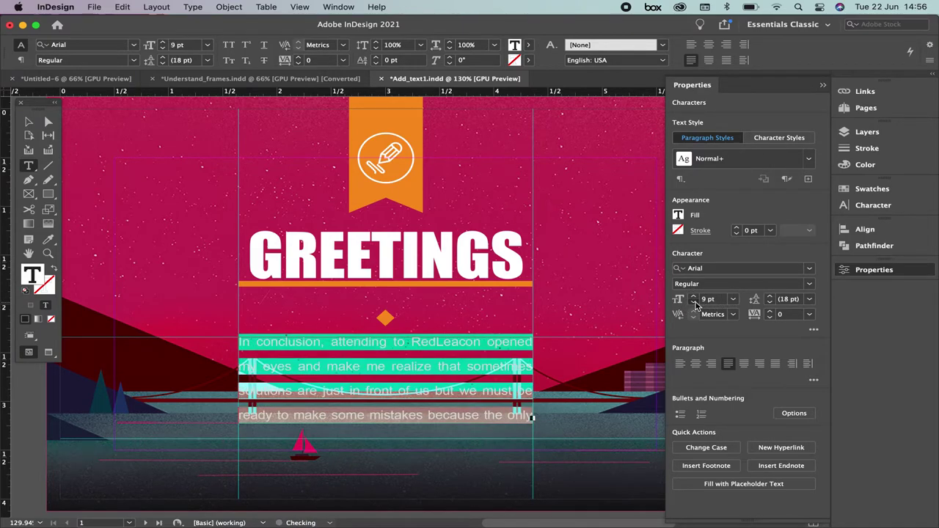
left_click(693, 303)
left_click(693, 302)
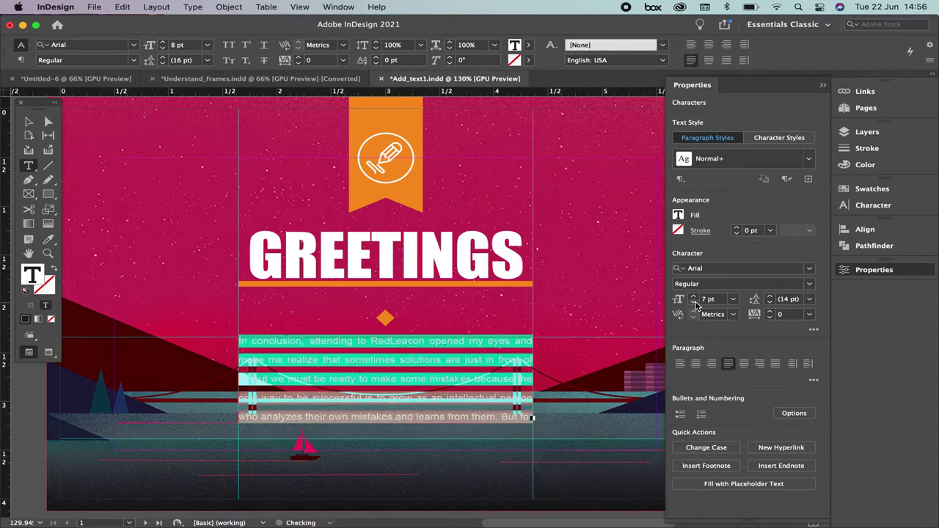
left_click(693, 302)
left_click(693, 303)
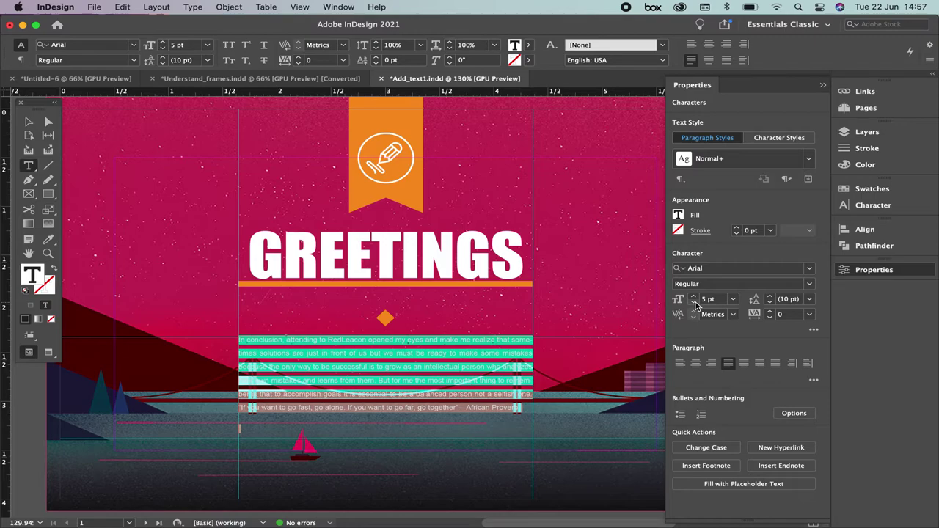
left_click(28, 121)
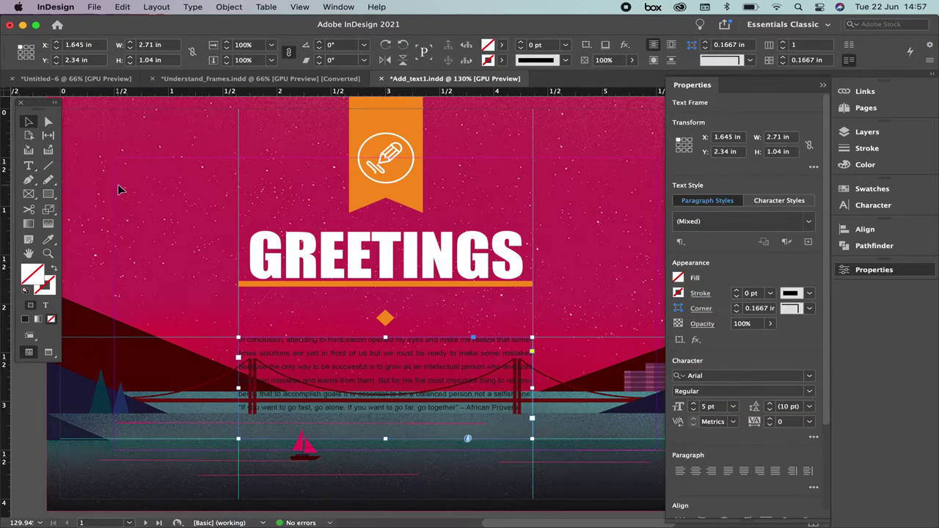
Step: Select all of the imported body text and set its fill to the [Paper] swatch
left_click(392, 367)
left_click(392, 363)
scroll(402, 371, "up", 4)
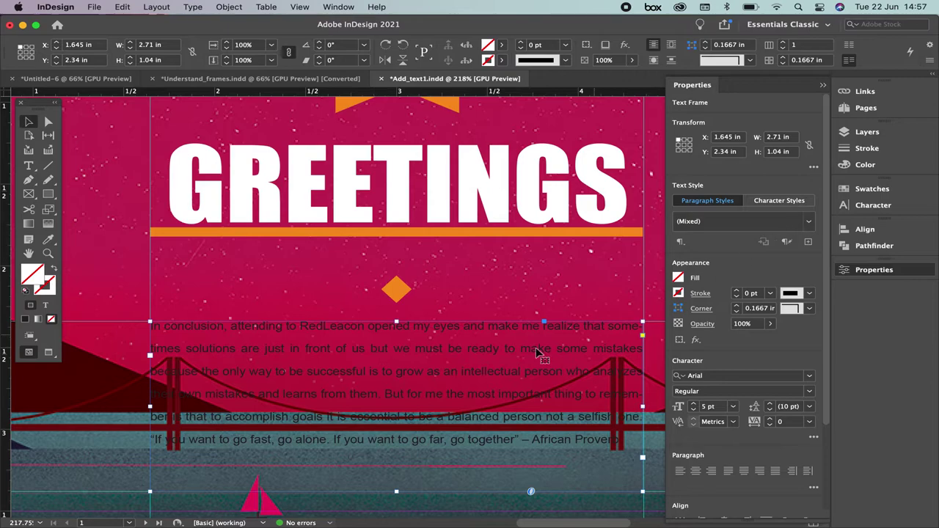
double_click(430, 342)
key("super+a")
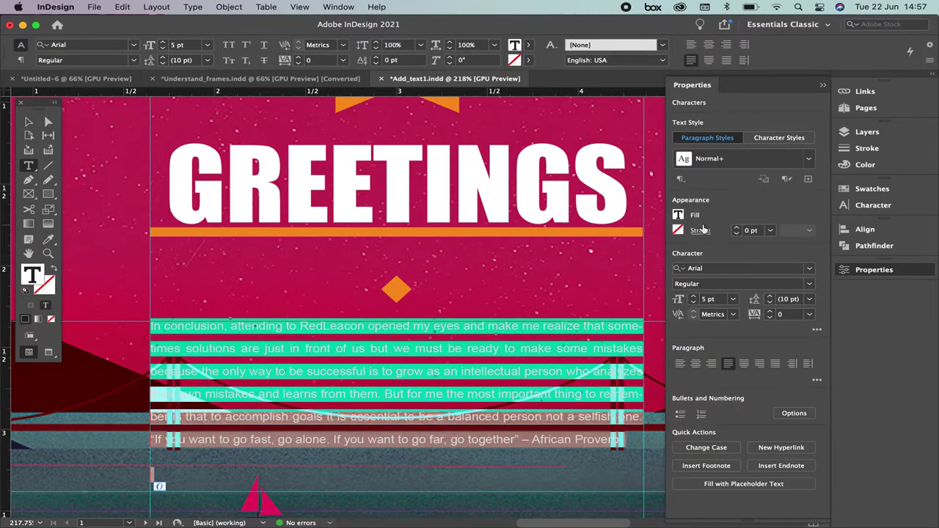
left_click(677, 215)
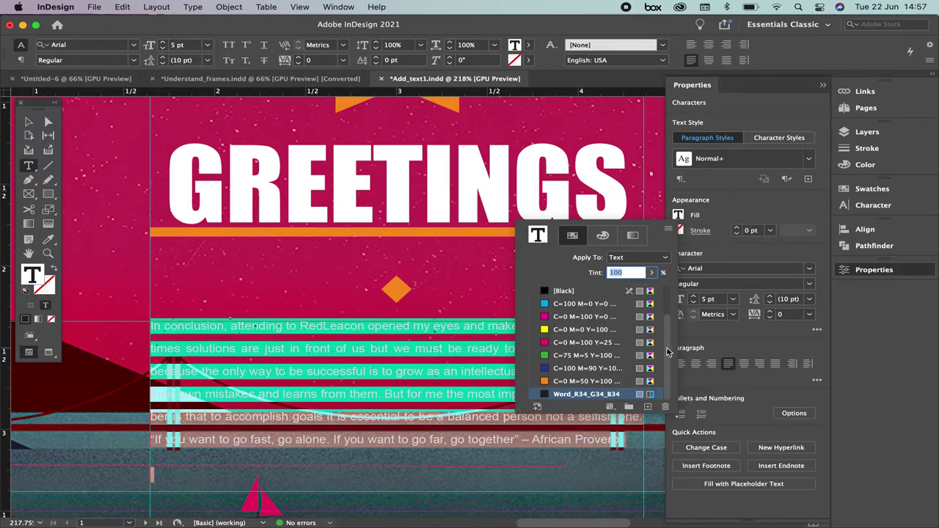
scroll(576, 318, "up", 3)
left_click(575, 317)
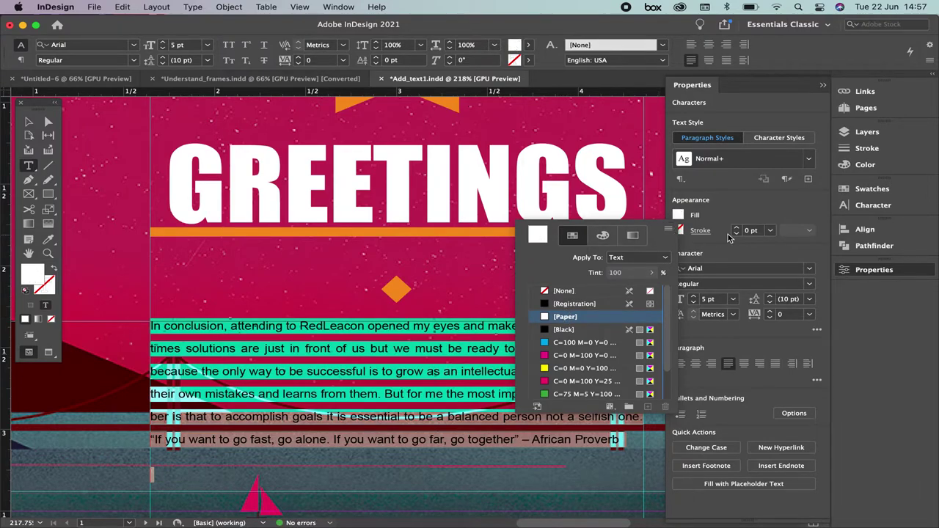
Step: Leave text editing with the Selection tool, collapse the properties and open the character formatting controls
left_click(747, 208)
left_click(29, 121)
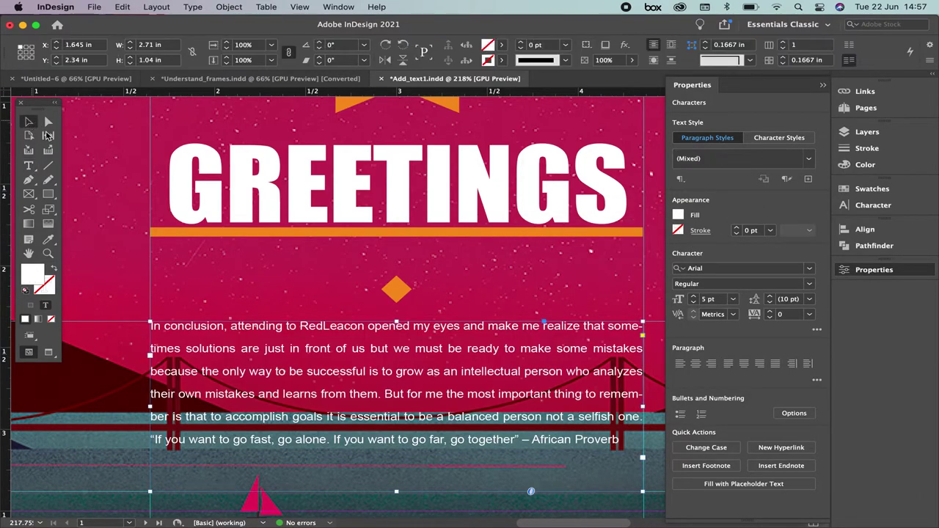
left_click(160, 331)
left_click(159, 330)
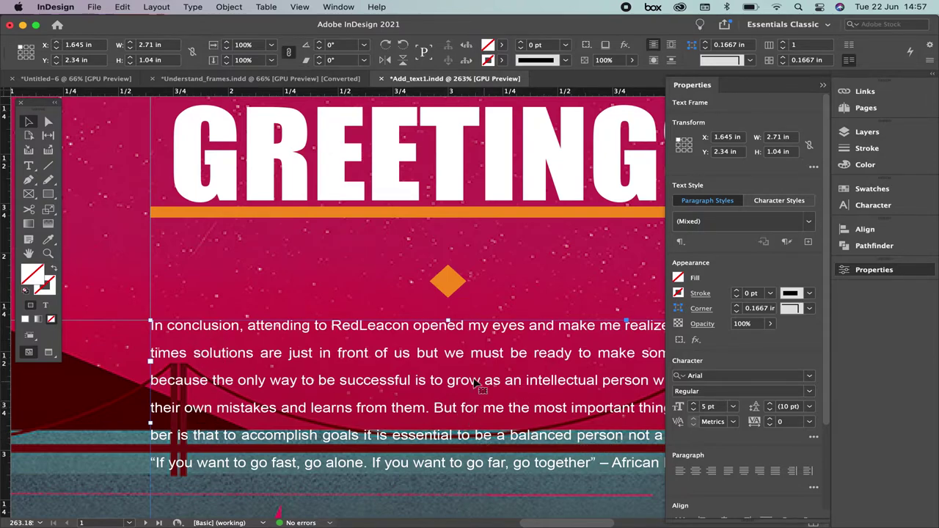
left_click(822, 85)
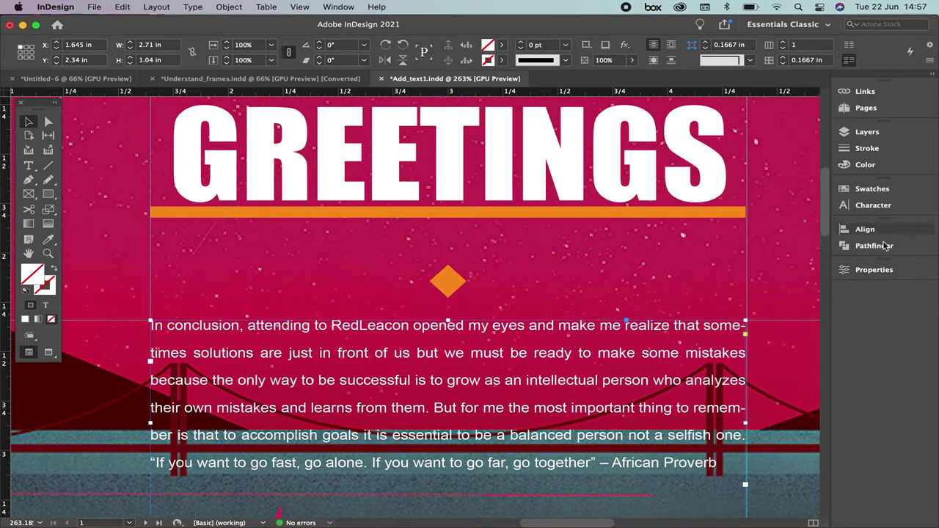
left_click(871, 207)
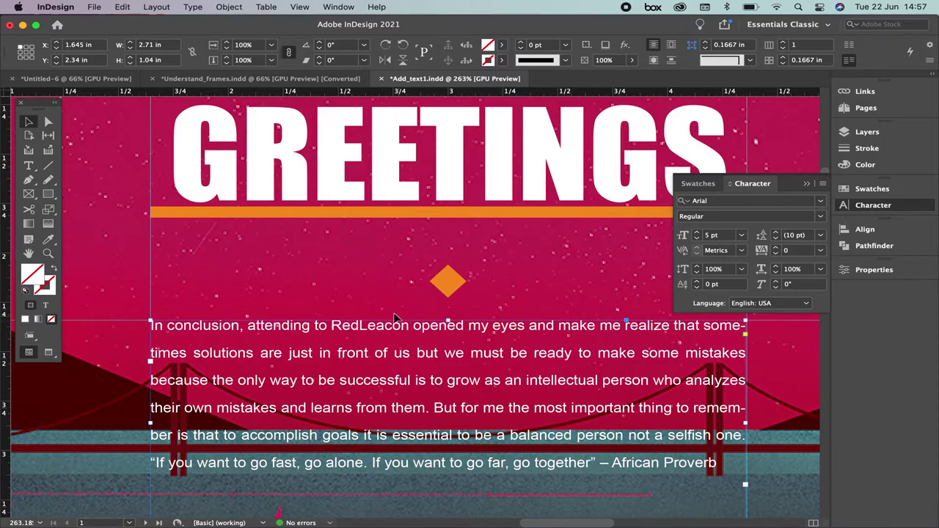
Step: Select all of the body text and set its font size to 6 pt
double_click(394, 353)
key("super+a")
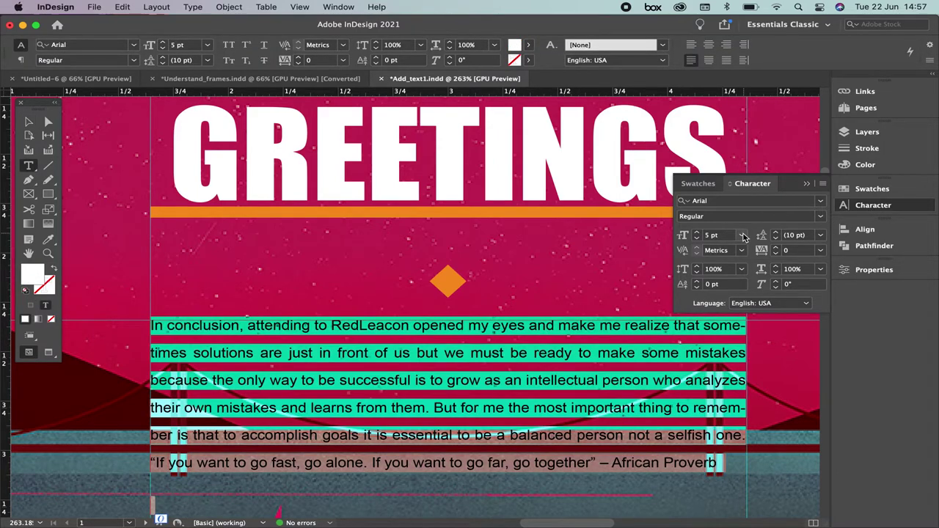
left_click(741, 234)
left_click(724, 262)
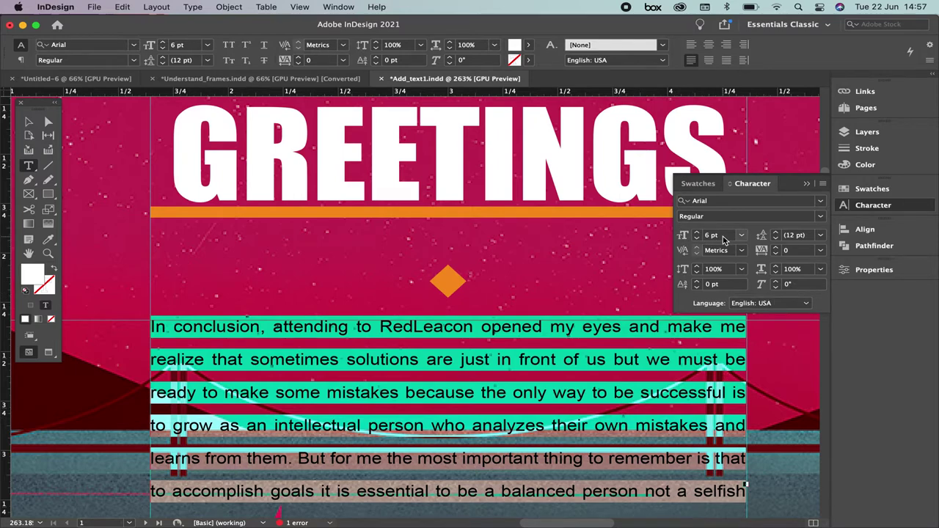
Step: Try tighter and looser leading between 8 and 12 pt on the selected body text, and reset it to Auto
left_click(778, 242)
left_click(777, 242)
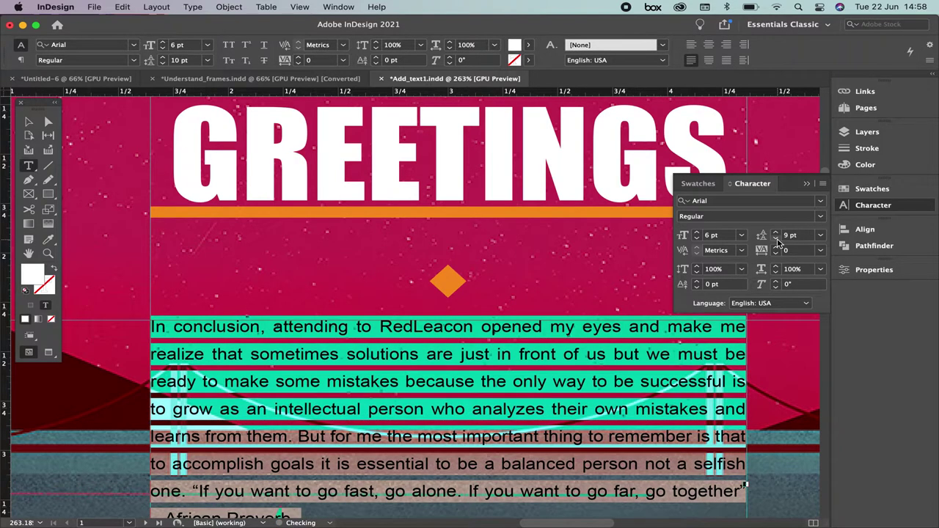
left_click(777, 242)
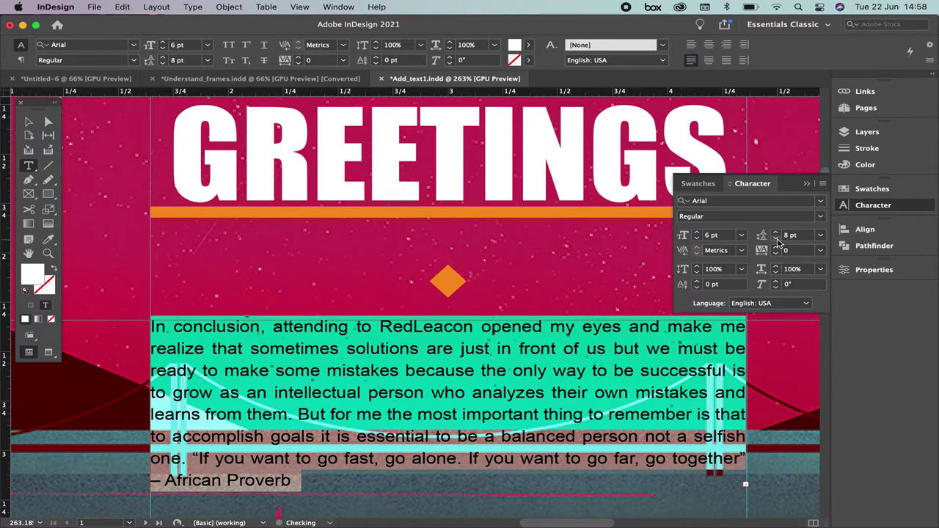
left_click(778, 233)
left_click(778, 233)
left_click(778, 233)
left_click(778, 233)
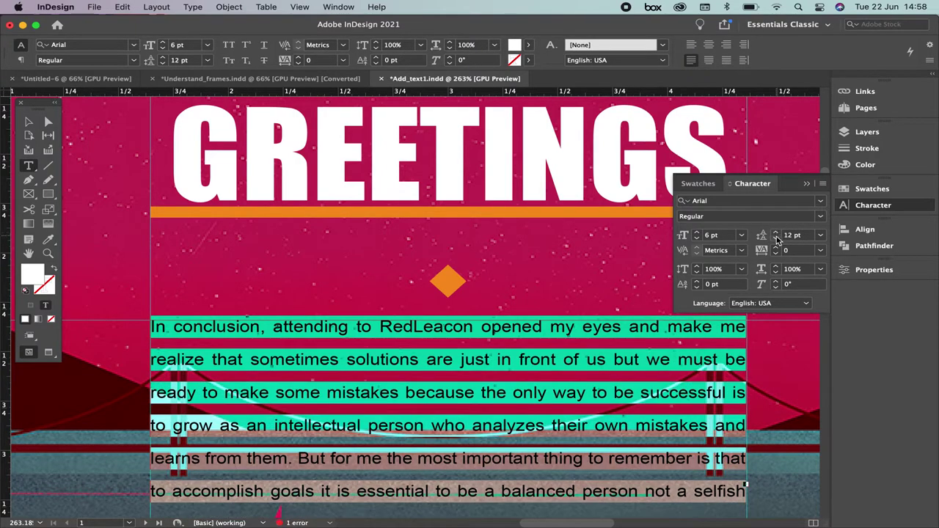
left_click(777, 242)
left_click(777, 242)
left_click(777, 242)
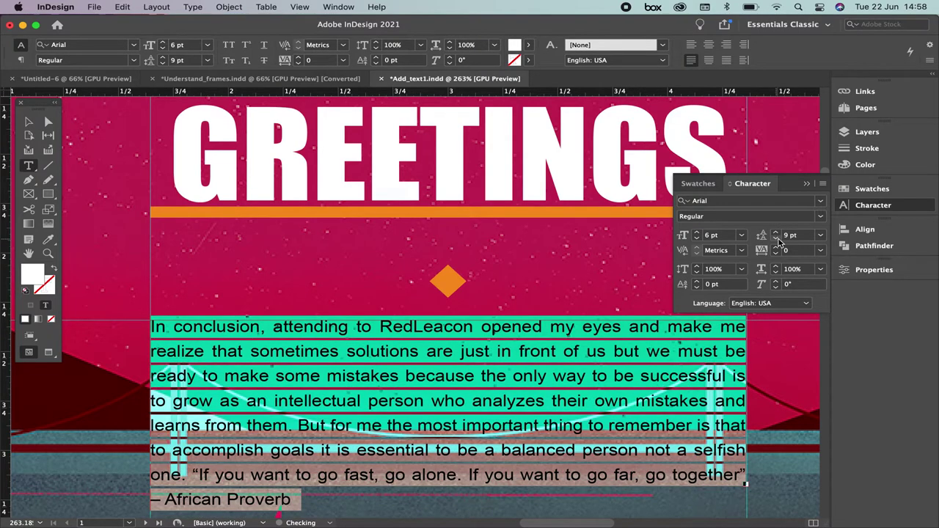
left_click(820, 235)
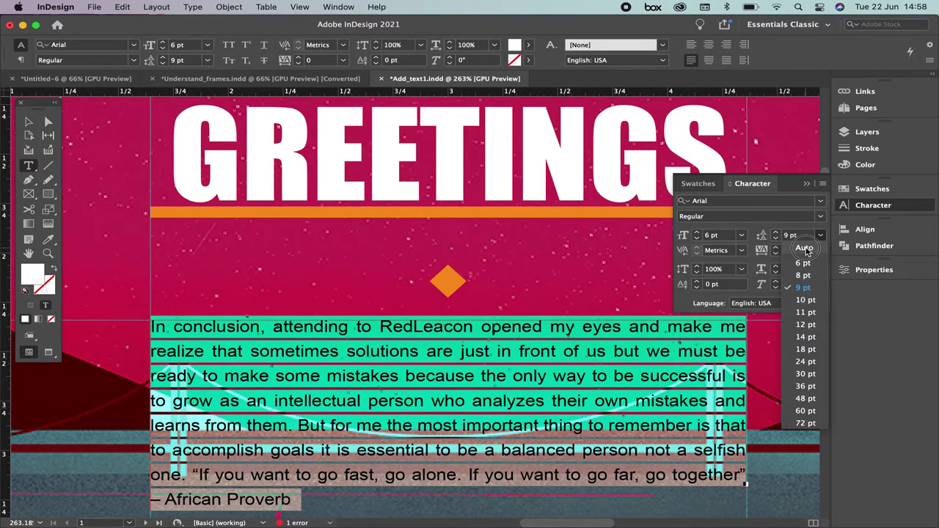
left_click(804, 248)
Step: Reduce the leading of the selected body text to 8 pt and deselect it
left_click(776, 241)
left_click(776, 240)
left_click(777, 241)
left_click(776, 240)
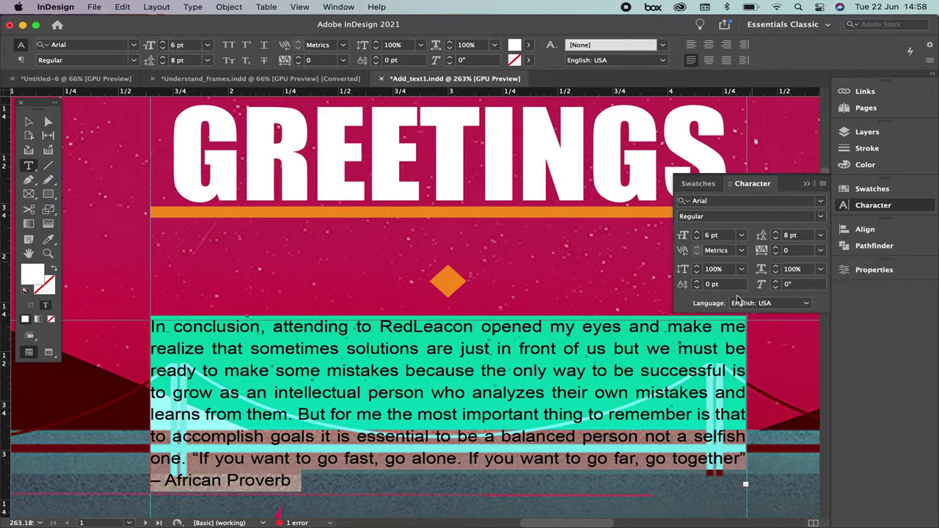
left_click(603, 447)
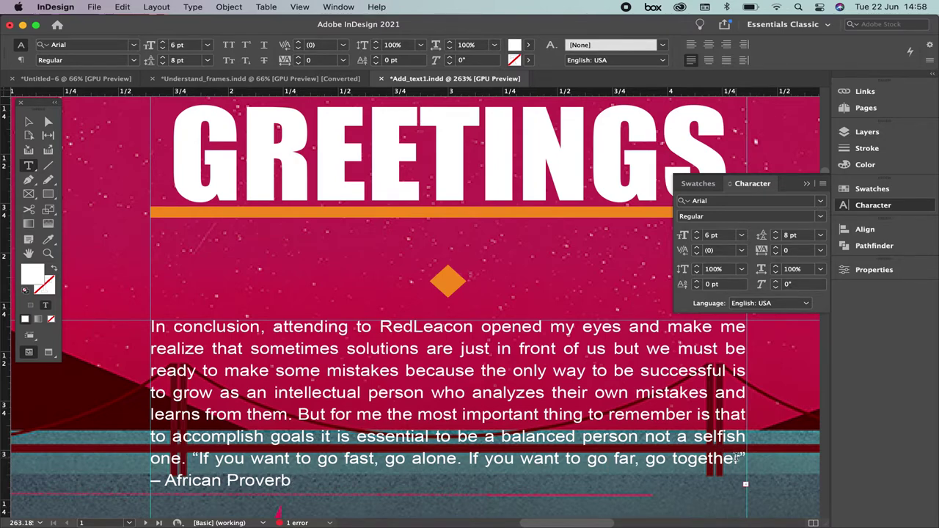
Step: Select the whole body paragraph again and tighten its tracking to -5 and on to -10
left_click(298, 481)
left_click_drag(299, 481, 152, 327)
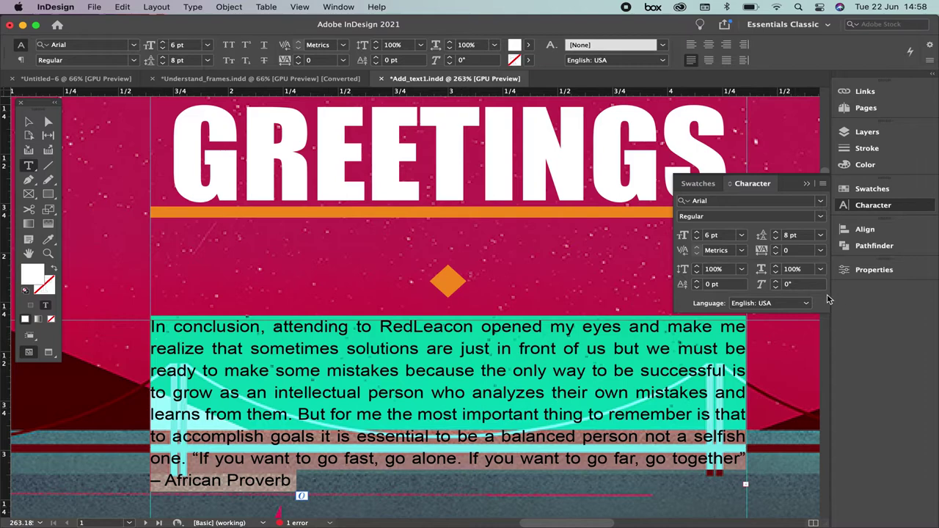
left_click(821, 251)
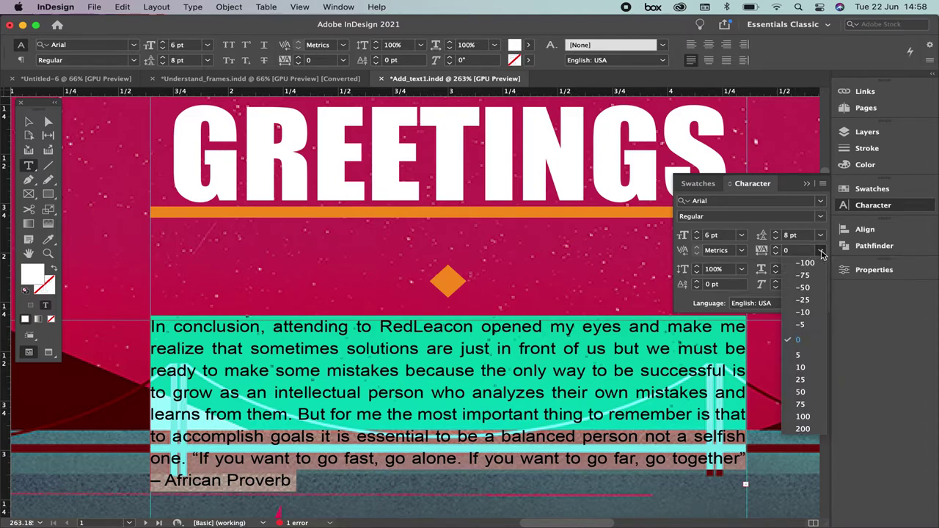
left_click(805, 328)
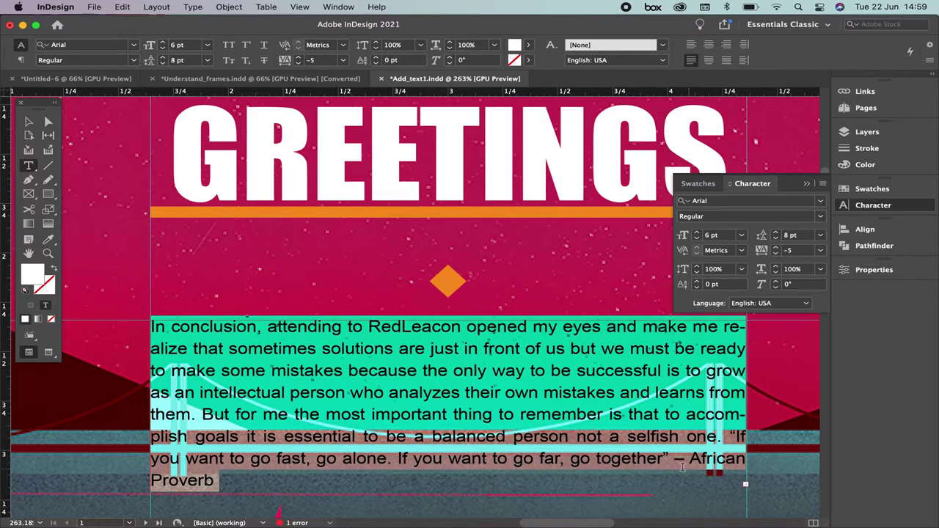
left_click(820, 250)
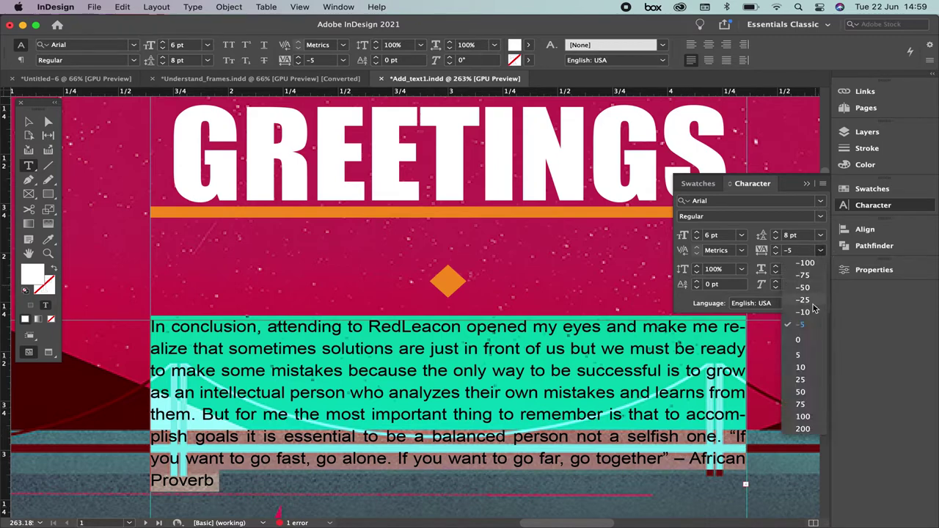
left_click(805, 312)
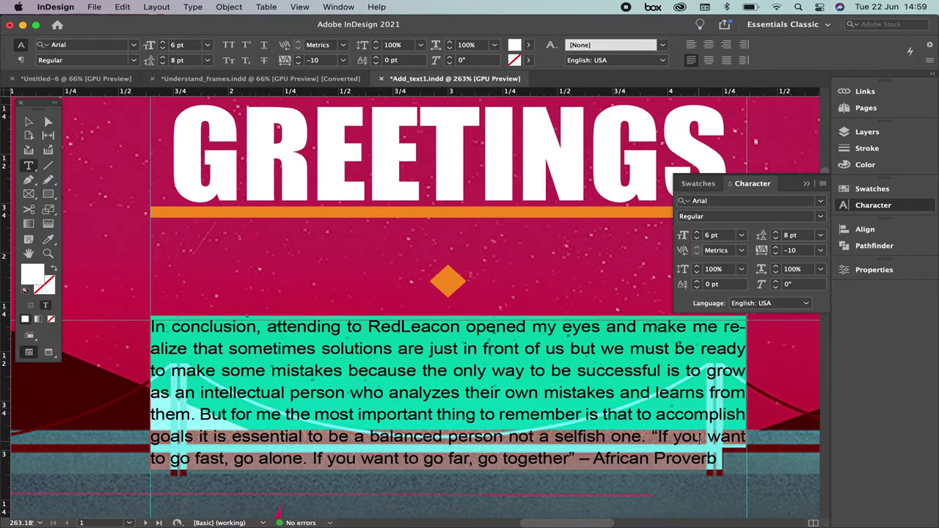
left_click(698, 439)
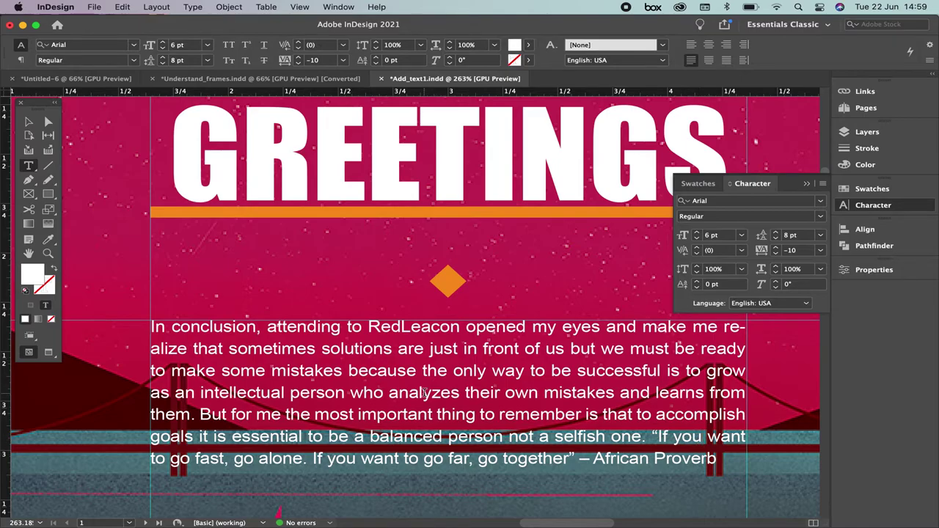
Step: Try a tracking value of 0 at the insertion point in the body text
scroll(424, 392, "up", 3)
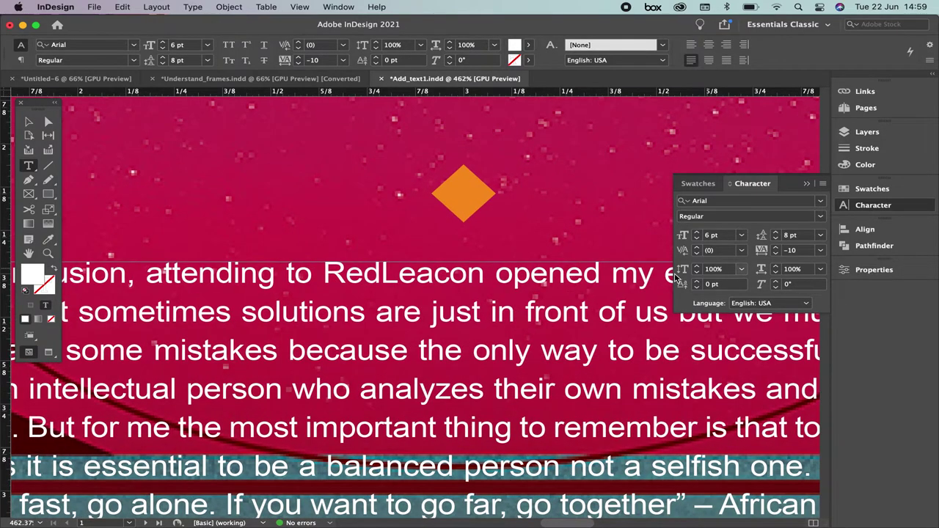
scroll(576, 303, "up", 2)
scroll(576, 302, "up", 1)
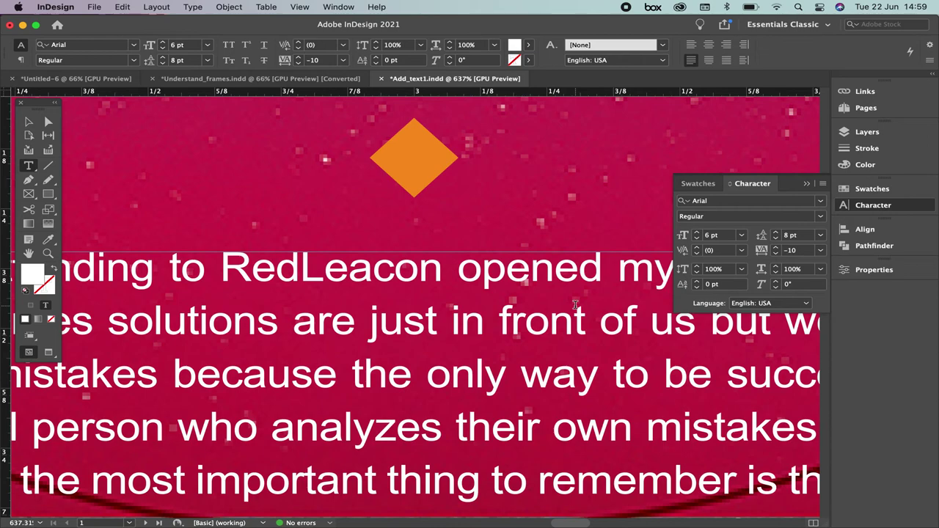
left_click(810, 253)
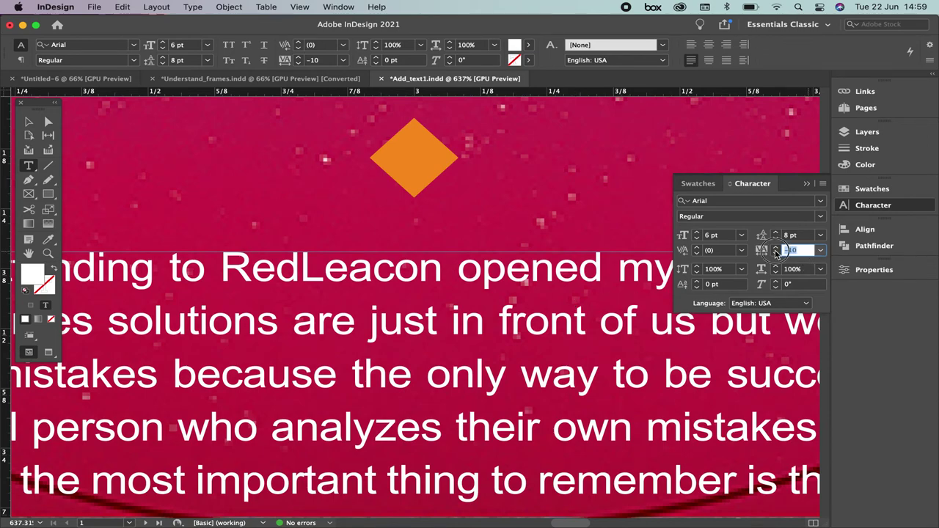
type("0")
key("Return")
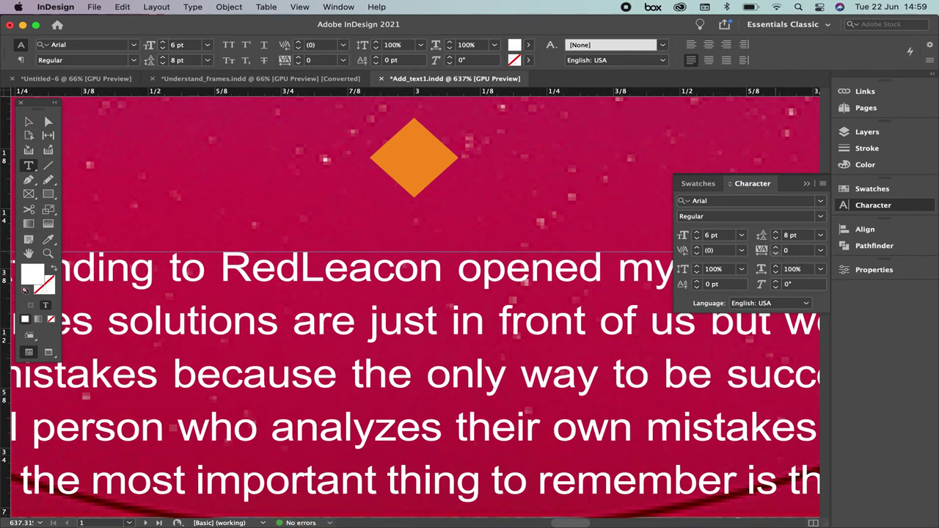
Step: Select all of the body text, try a tracking of 0, and restore it to -10
left_click(519, 350)
key("super+a")
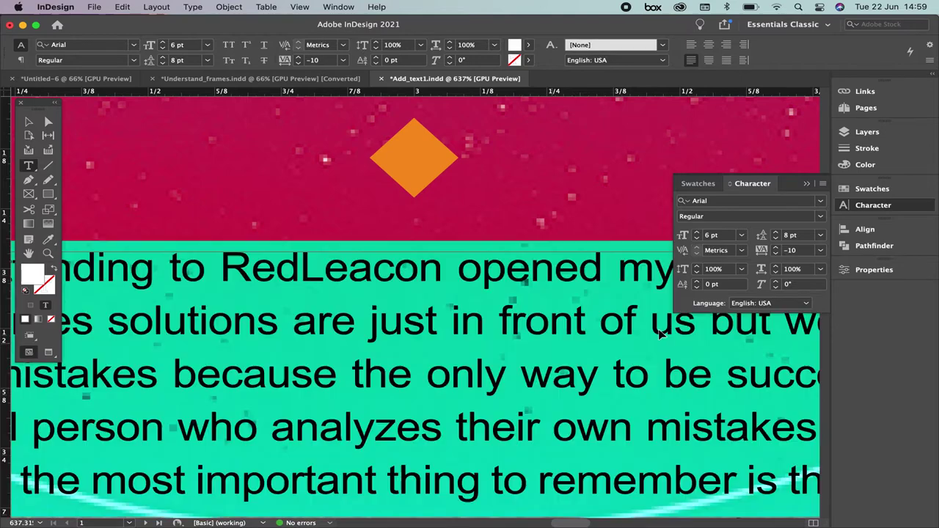
left_click(801, 251)
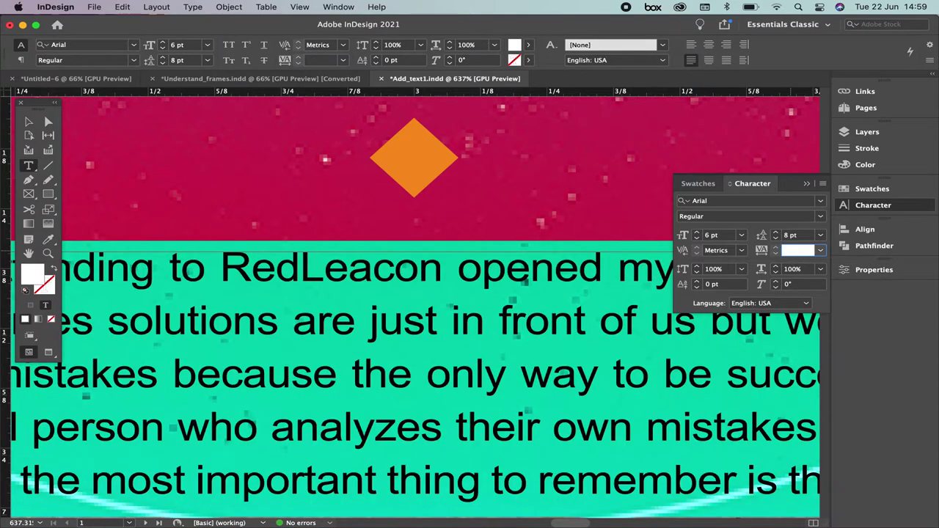
type("0")
key("Return")
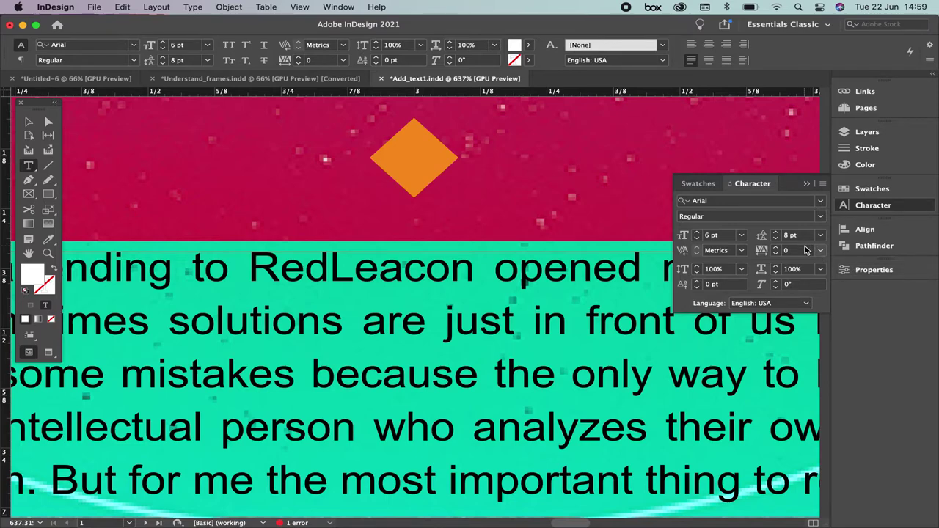
left_click(763, 250)
key("Return")
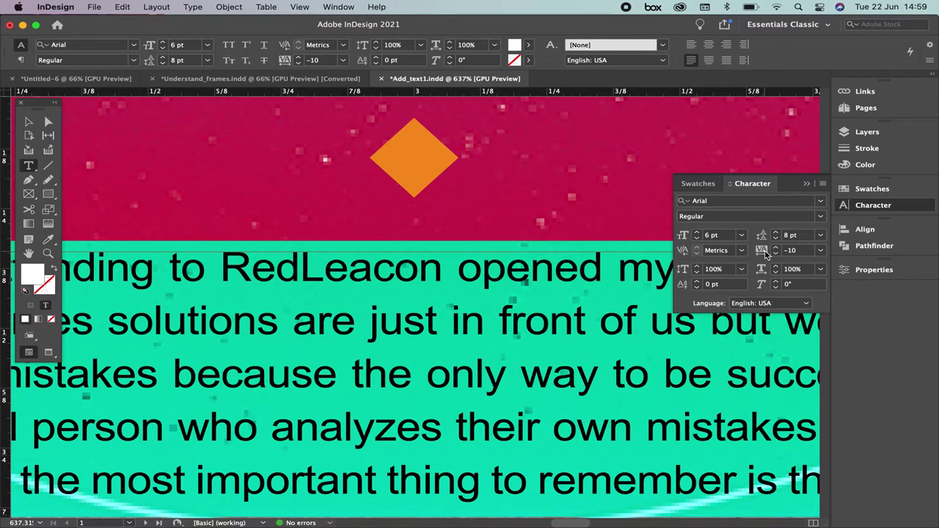
Step: Try looser tracking values of 5, 10 and 50 on the selected body text
left_click(820, 250)
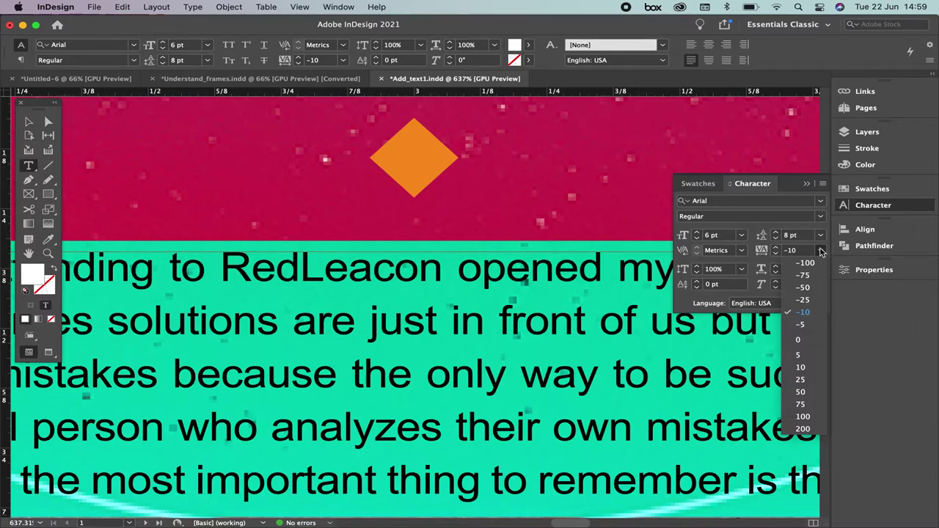
type("5")
key("Return")
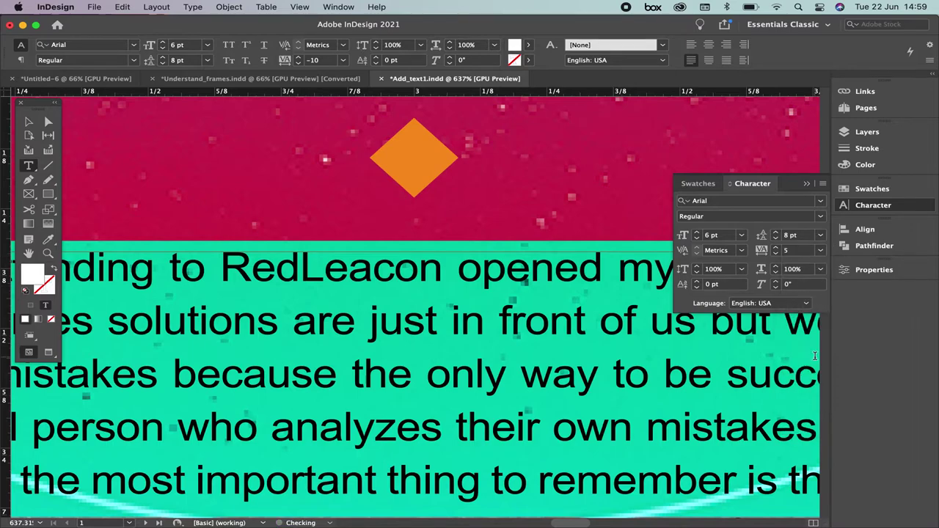
left_click(819, 252)
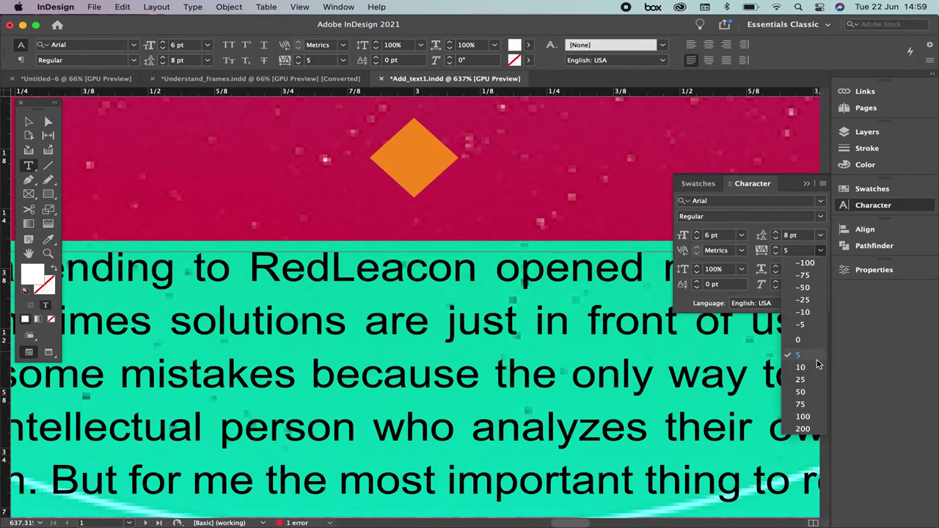
left_click(814, 364)
left_click(820, 251)
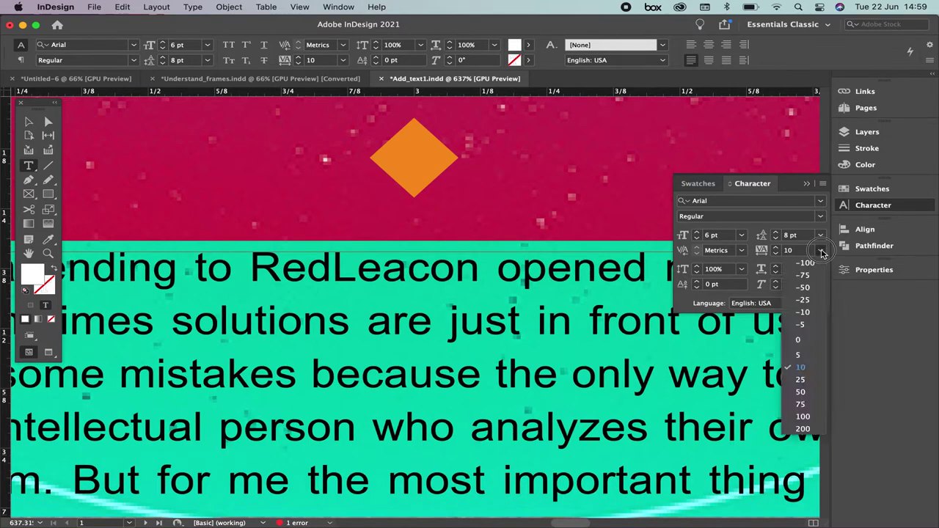
left_click(808, 391)
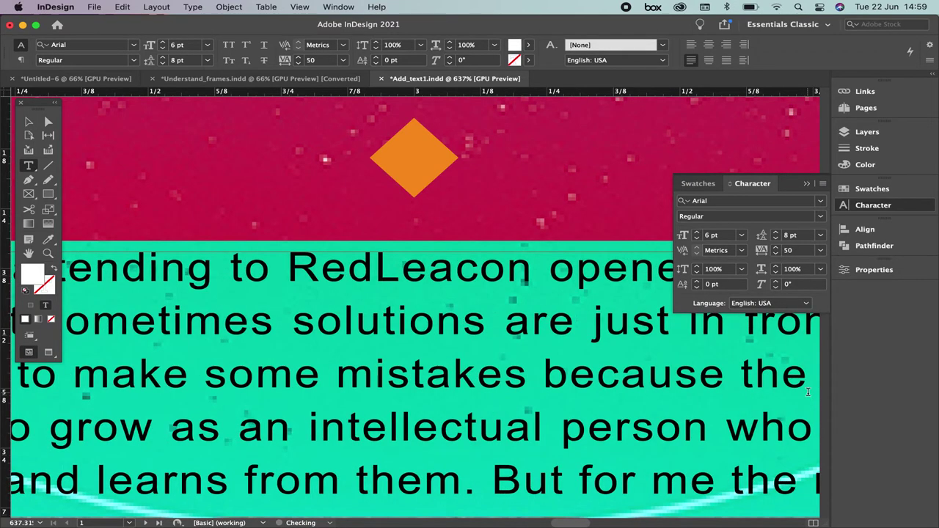
Step: Set the tracking of the selected body text to -10 and return to the Selection tool
left_click(820, 251)
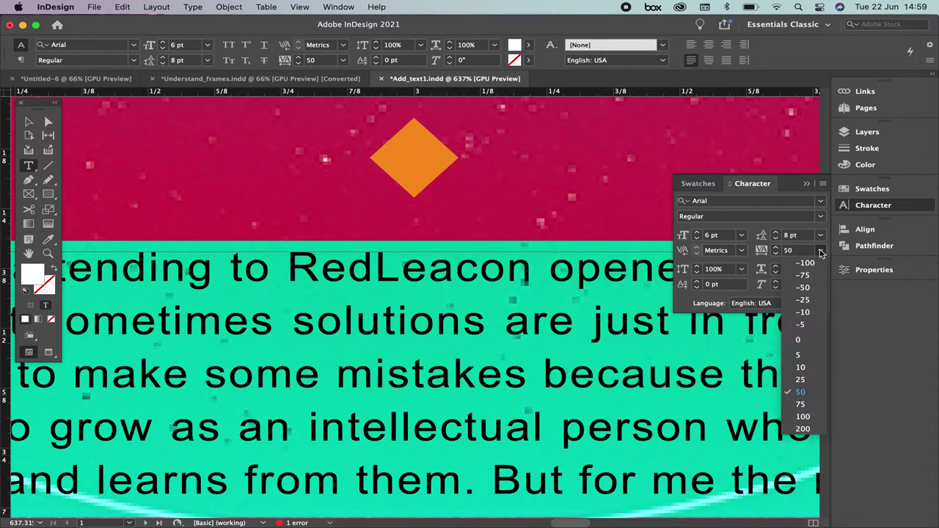
left_click(804, 312)
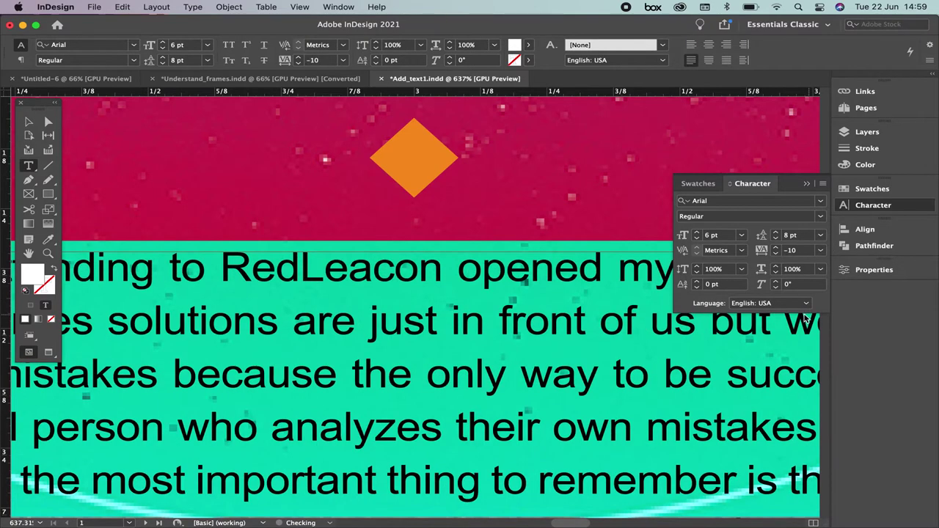
left_click(27, 122)
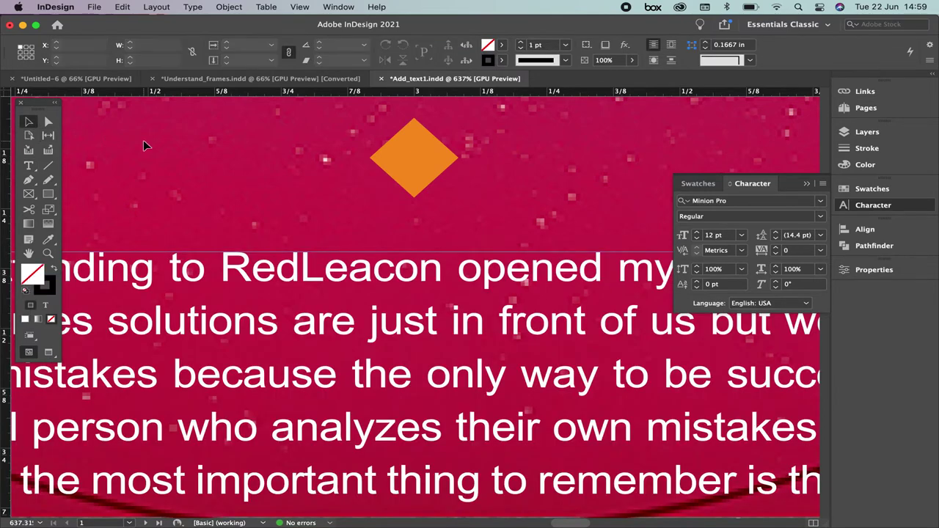
Step: Select all of the body text, set its font size to 7 pt, and deselect the frame with the Selection tool
key("super+0")
left_click(428, 395)
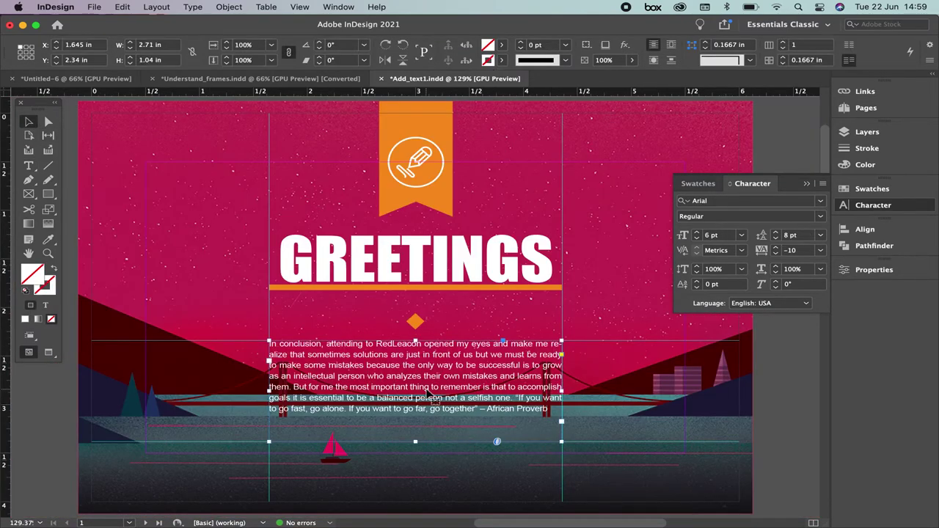
left_click_drag(415, 442, 432, 440)
double_click(458, 420)
key("super+a")
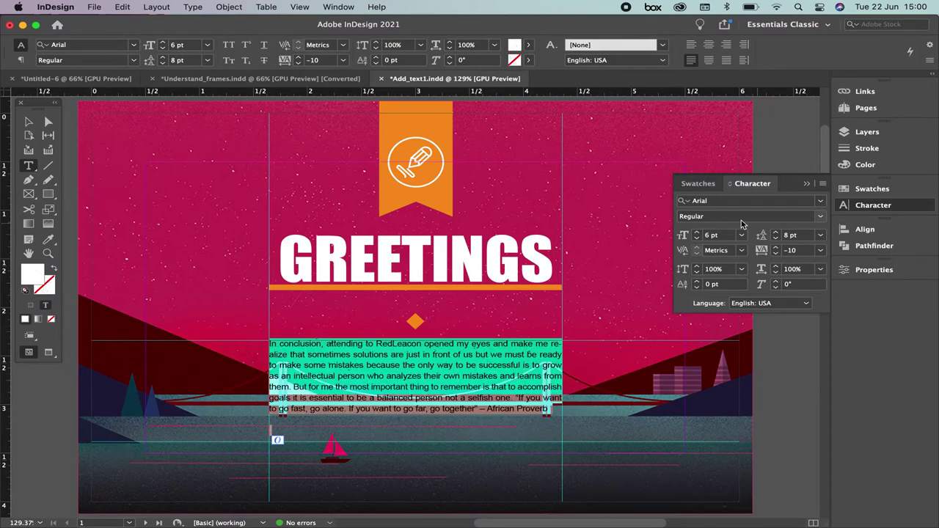
left_click(696, 232)
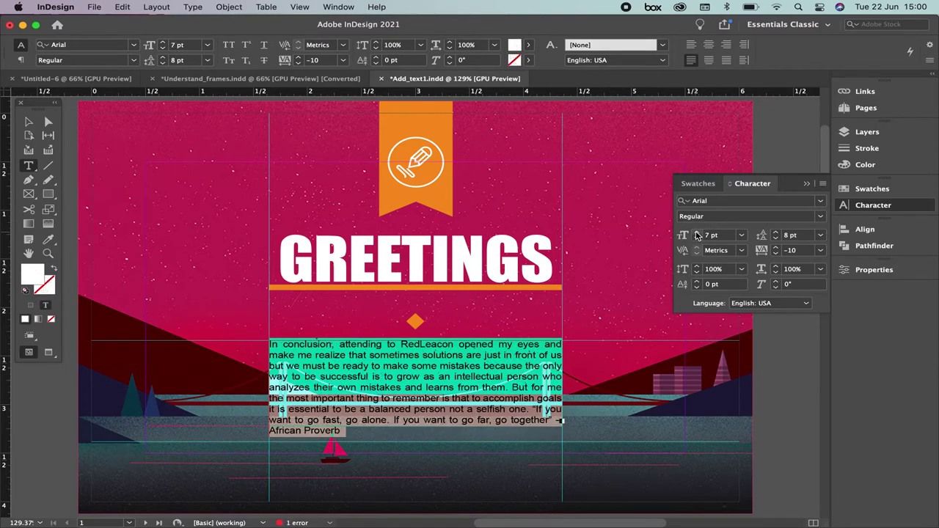
left_click(28, 121)
left_click(147, 153)
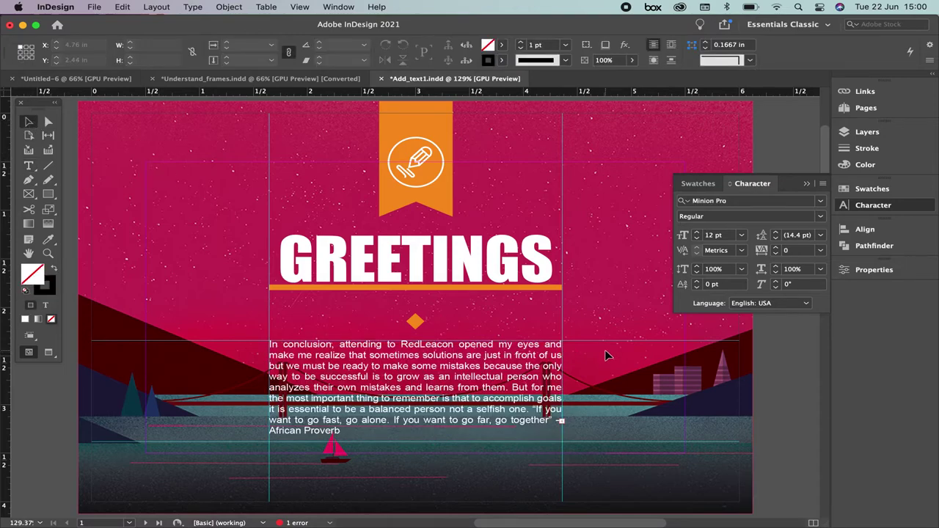
Step: Select the "African Proverb" line and try a vertical scale of 113% on it
left_click(460, 365)
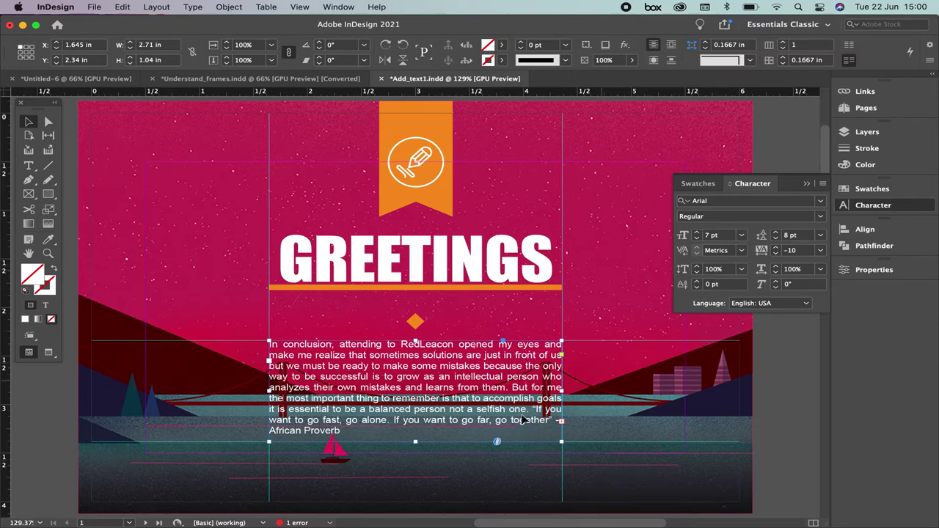
scroll(312, 420, "up", 10)
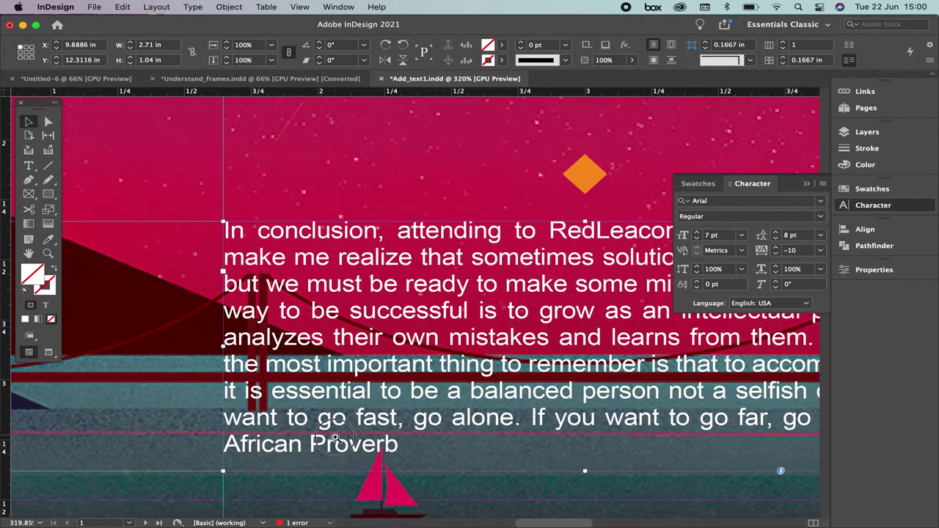
left_click_drag(428, 449, 200, 336)
double_click(290, 342)
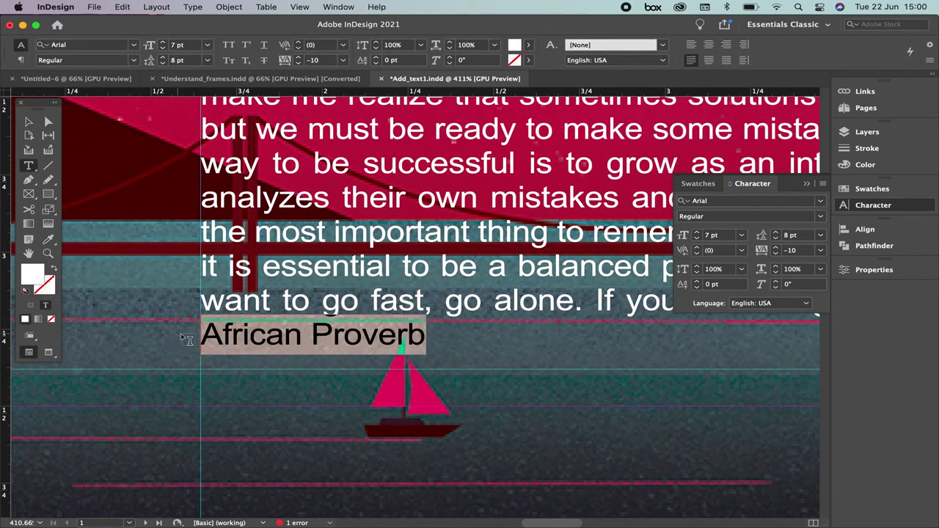
left_click(697, 267)
left_click(697, 267)
left_click(697, 267)
left_click(696, 267)
left_click(696, 267)
left_click(696, 267)
left_click(697, 267)
left_click(696, 267)
left_click(696, 267)
left_click(696, 267)
left_click(696, 267)
left_click(696, 267)
left_click(697, 267)
left_click(697, 267)
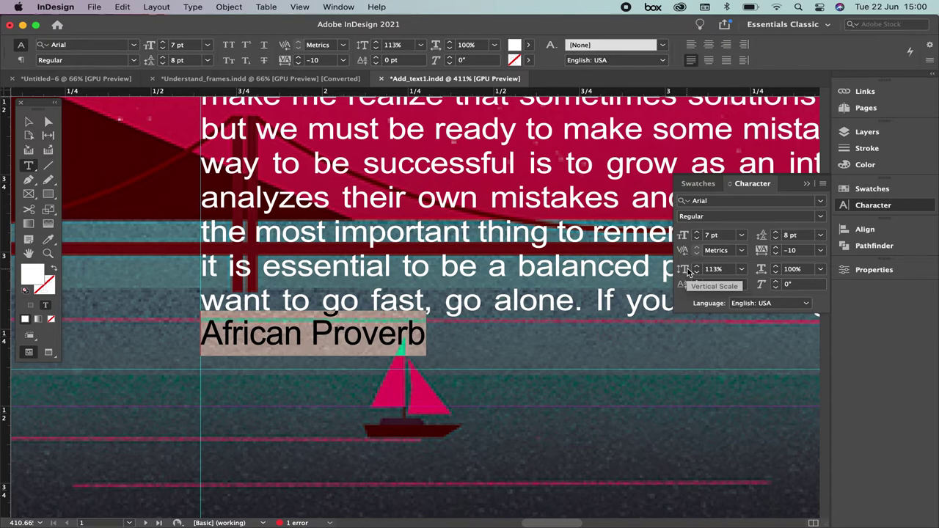
Step: Try narrowing the selected "African Proverb" text to a horizontal scale of 77%
left_click(776, 272)
left_click(776, 273)
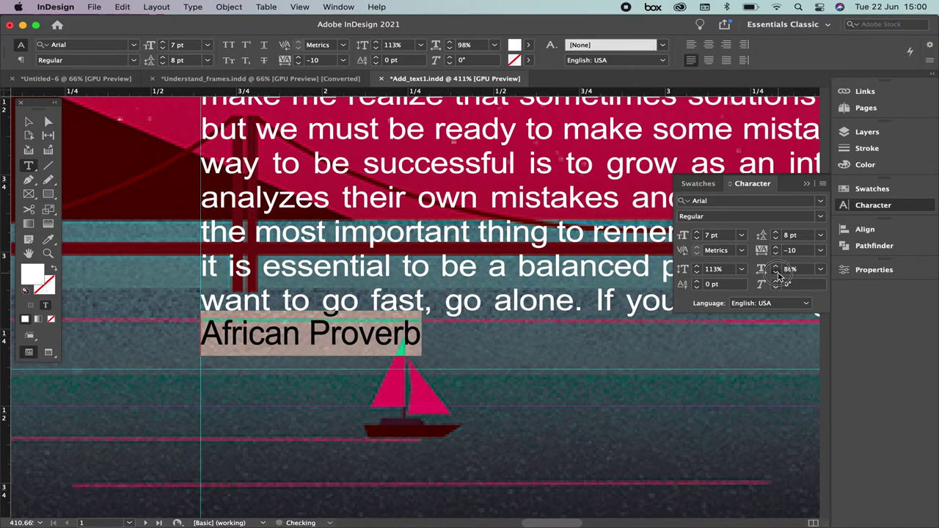
left_click(776, 273)
left_click(776, 273)
left_click(776, 273)
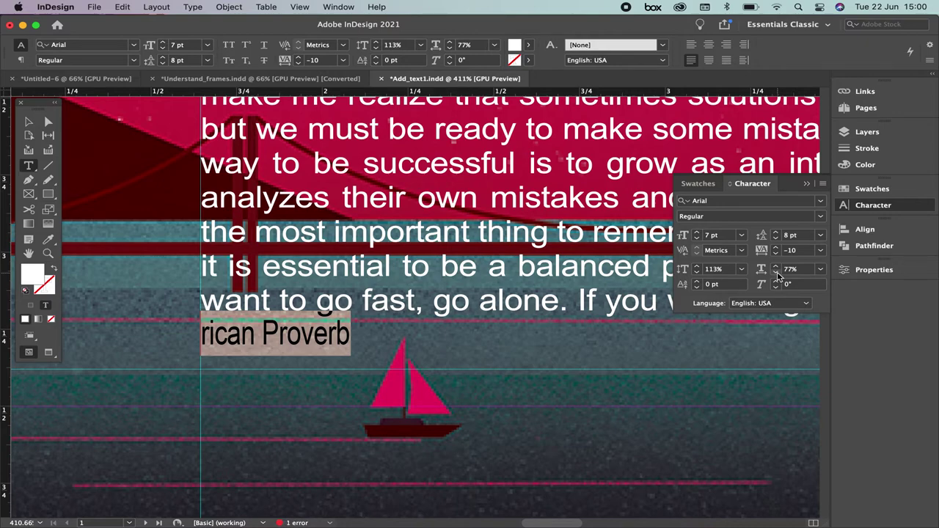
Step: Reset the horizontal and vertical scale of the "African Proverb" text to 100%
left_click(798, 269)
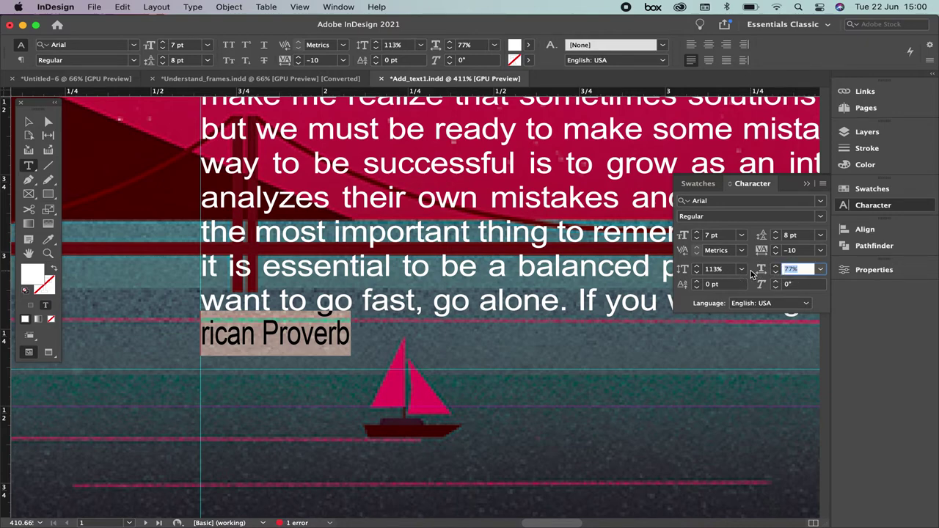
type("100")
key("Return")
left_click(684, 270)
type("100")
key("Return")
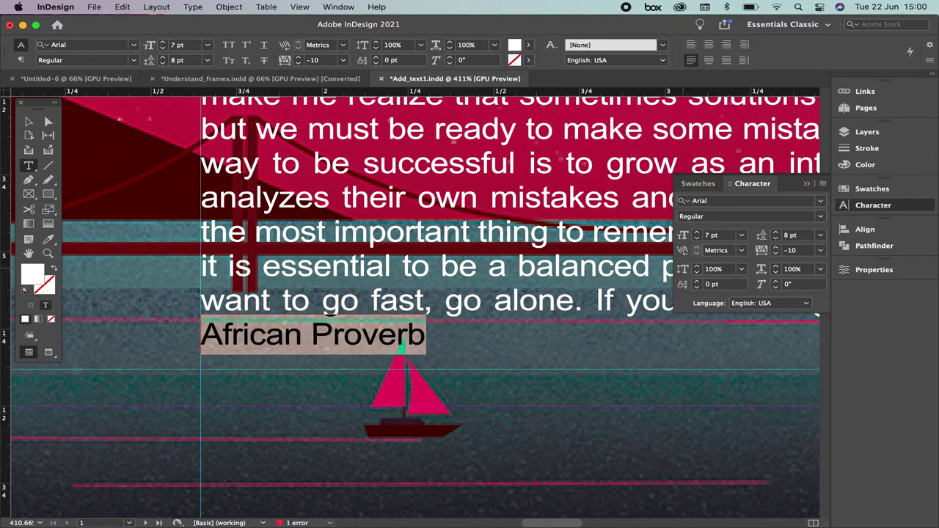
Step: Reselect "African Proverb" with Metrics kerning, try a small baseline shift, and return the shift to 0 pt
left_click(478, 337)
scroll(440, 335, "up", 2)
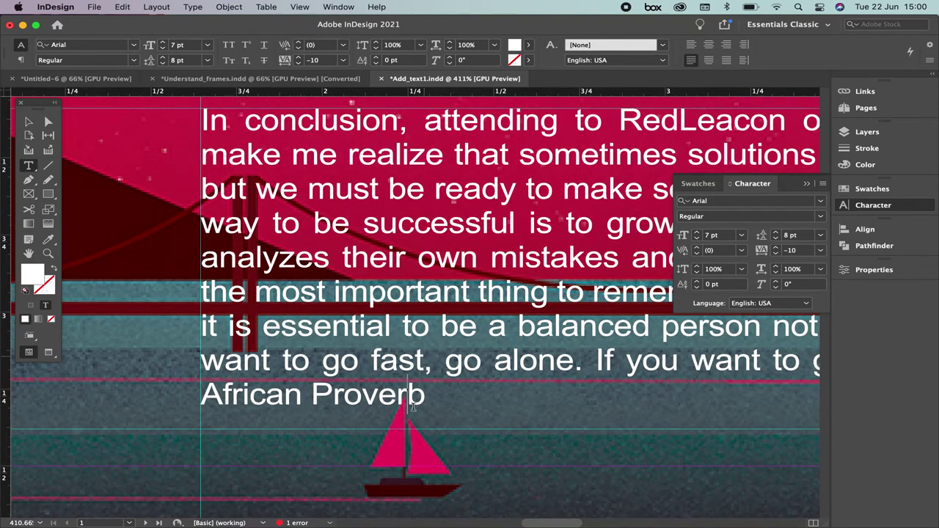
left_click_drag(426, 396, 171, 394)
left_click(741, 250)
left_click(733, 266)
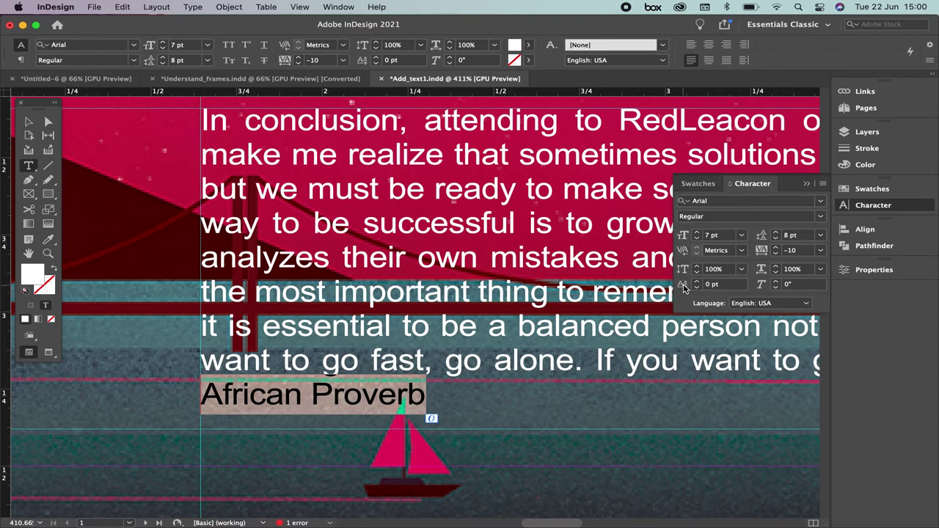
left_click(696, 282)
left_click(696, 287)
left_click(652, 359)
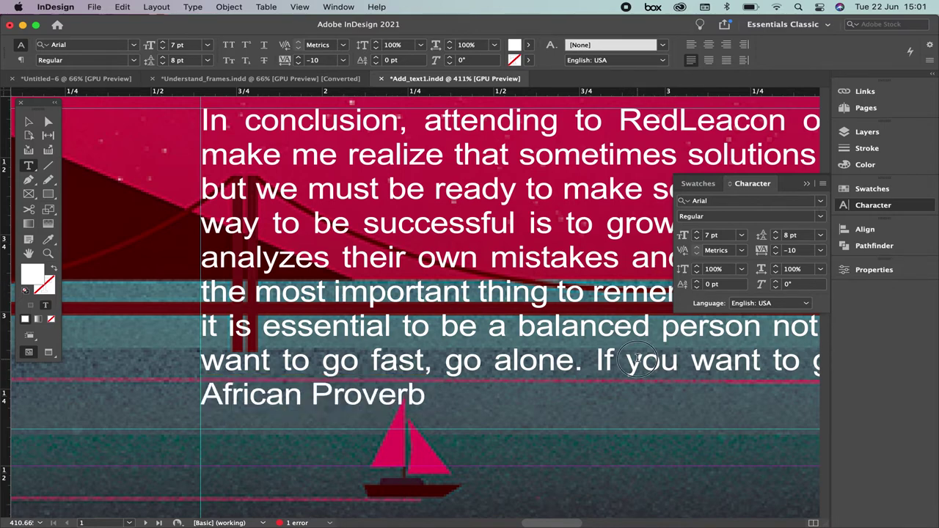
Step: Insert a 3 directly after the word "alone" in the body text and select that character
left_click(572, 360)
type("3")
left_click_drag(587, 359, 576, 359)
Step: Try different baseline shifts on the selected 3, ending with it raised by 2 pt
left_click(698, 282)
left_click(697, 282)
left_click(698, 290)
left_click(698, 291)
left_click(697, 291)
left_click(698, 290)
left_click(697, 290)
left_click(698, 281)
left_click(697, 281)
left_click(698, 281)
left_click(697, 281)
left_click(697, 280)
left_click(697, 281)
left_click(697, 281)
Step: Try a font size of 3 pt on the raised 3, and undo its size and baseline shift changes
left_click(700, 238)
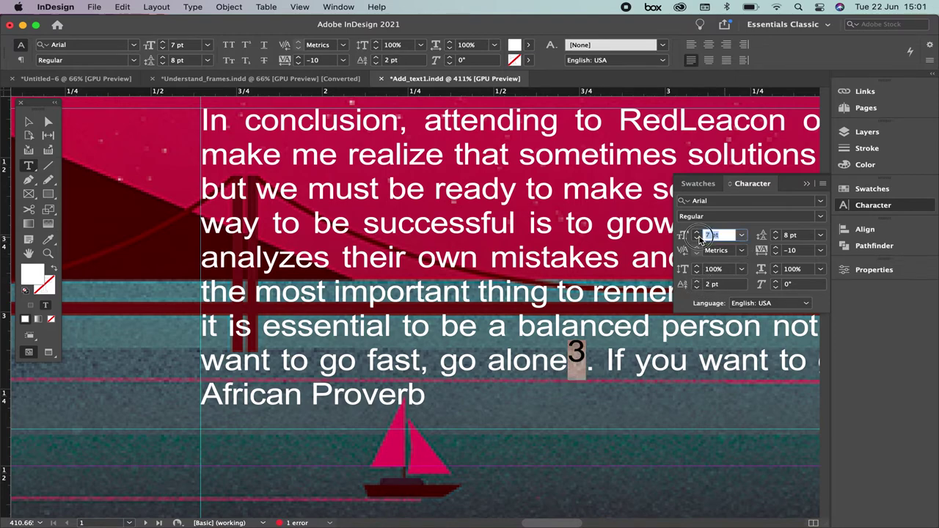
type("3")
key("Return")
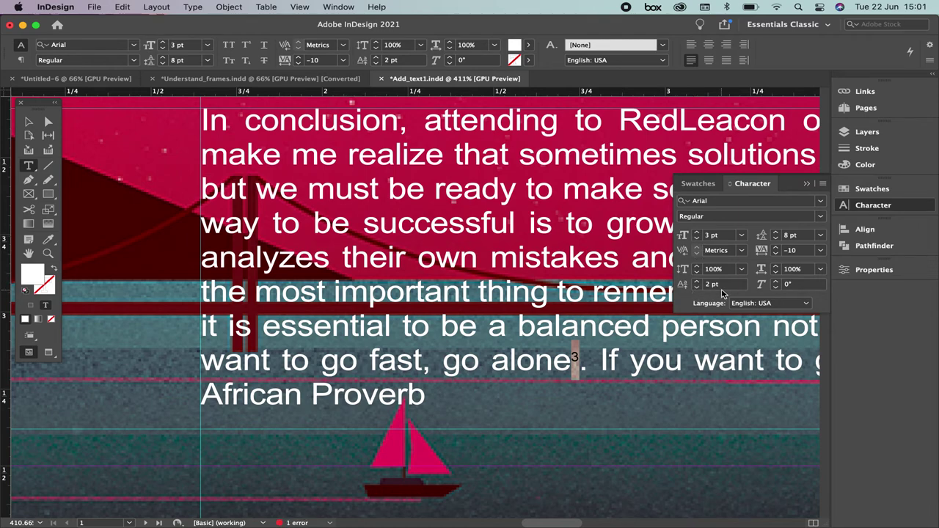
key("super+z")
key("super+z")
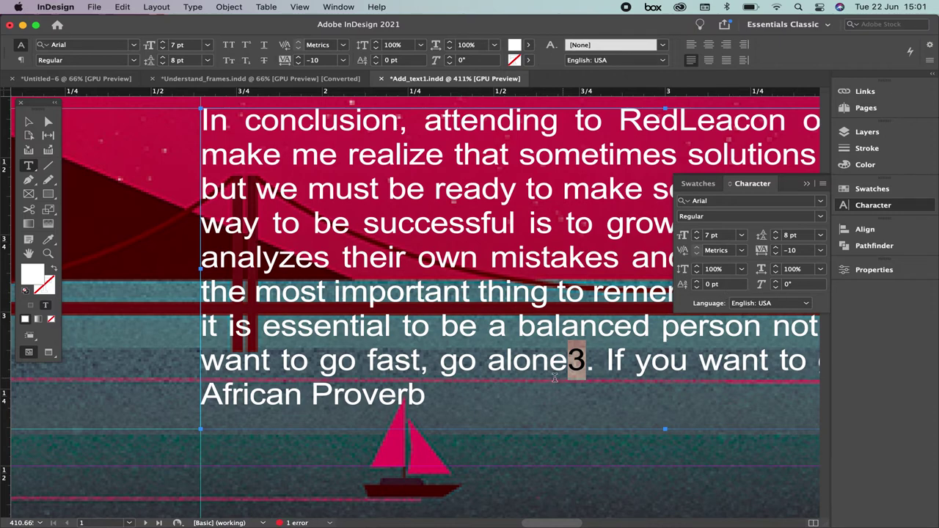
Step: Select the "African Proverb" line and try slanting it with increasing skew values, up to about 31°
left_click(442, 396)
left_click_drag(427, 396, 190, 399)
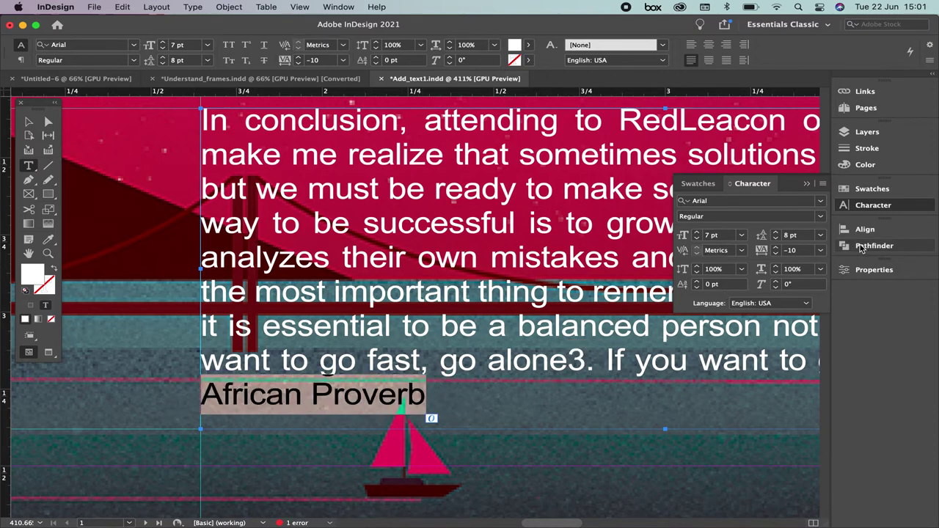
left_click(776, 282)
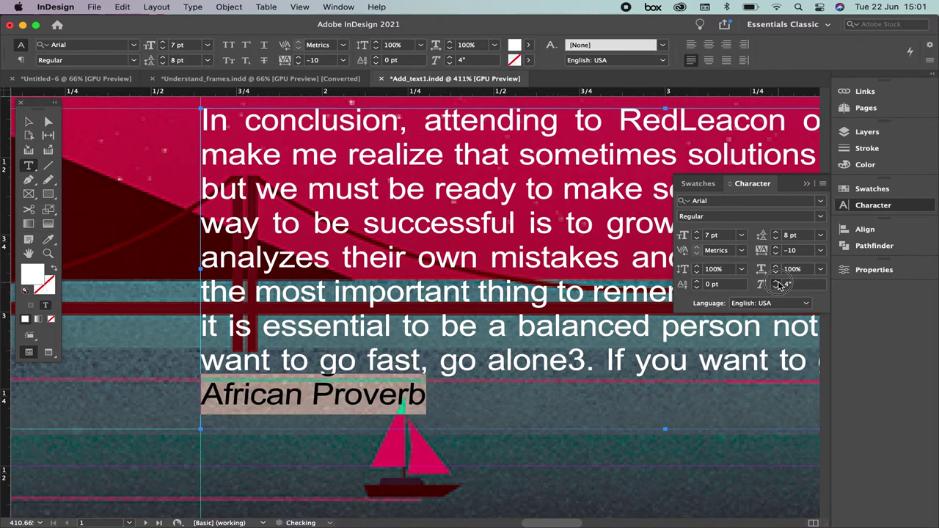
left_click(776, 281)
left_click(776, 281)
left_click(776, 282)
left_click(776, 281)
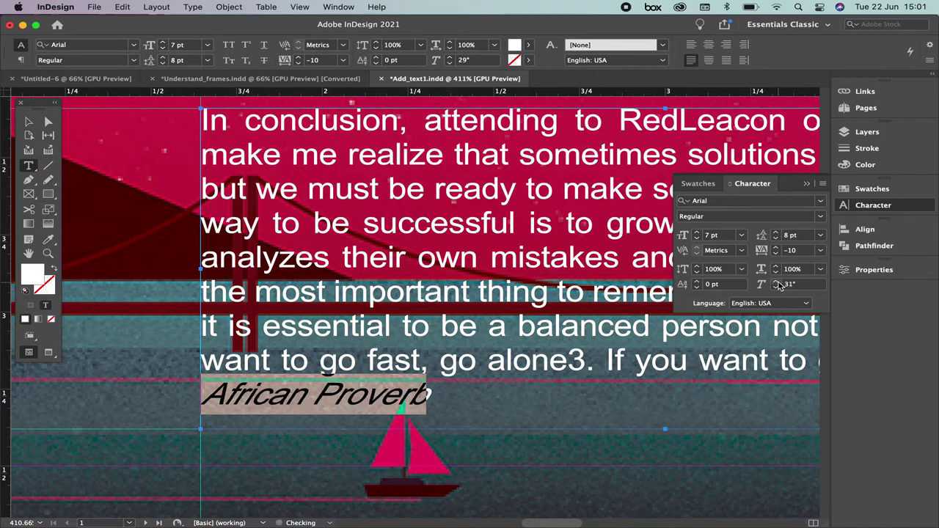
left_click(776, 282)
Step: Lower the skew of "African Proverb" to 10°, reset it to 0°, and deselect with the Selection tool
left_click(776, 287)
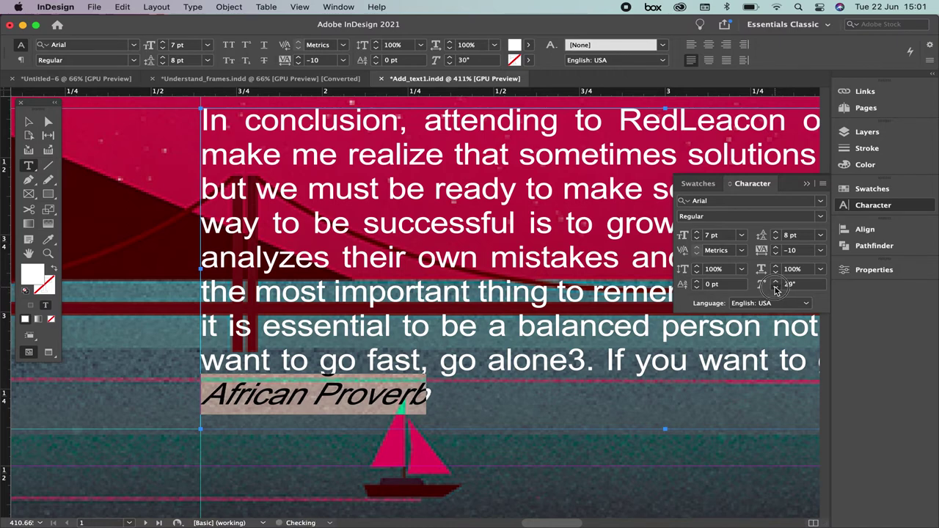
left_click(776, 289)
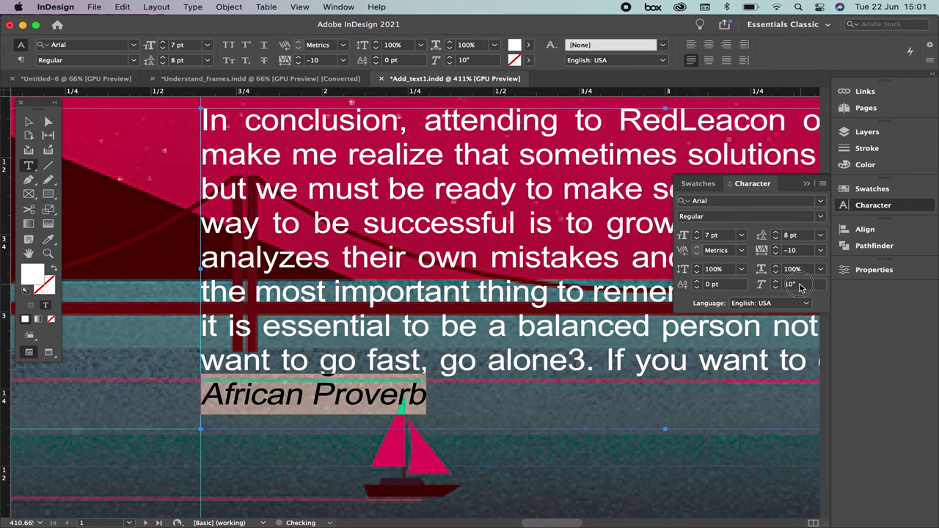
type("0")
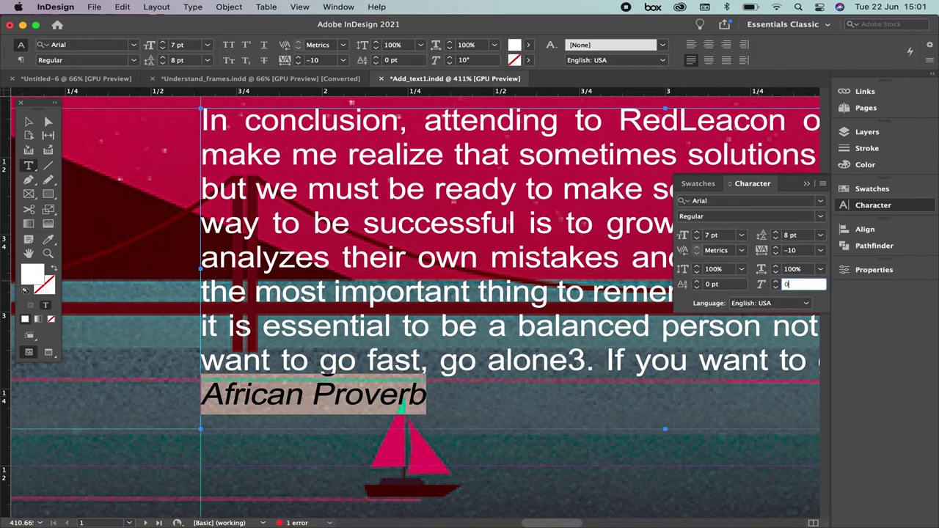
key("Return")
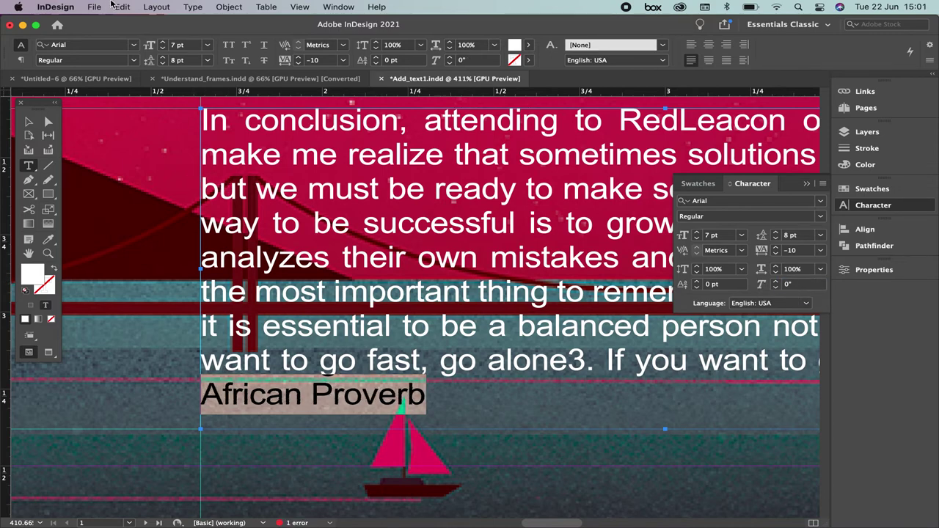
left_click(29, 121)
left_click(100, 140)
Step: Draw a wavy Pencil path about 1.28 in wide and 0.26 in high in the sky, right of the orange ribbon
key("super+0")
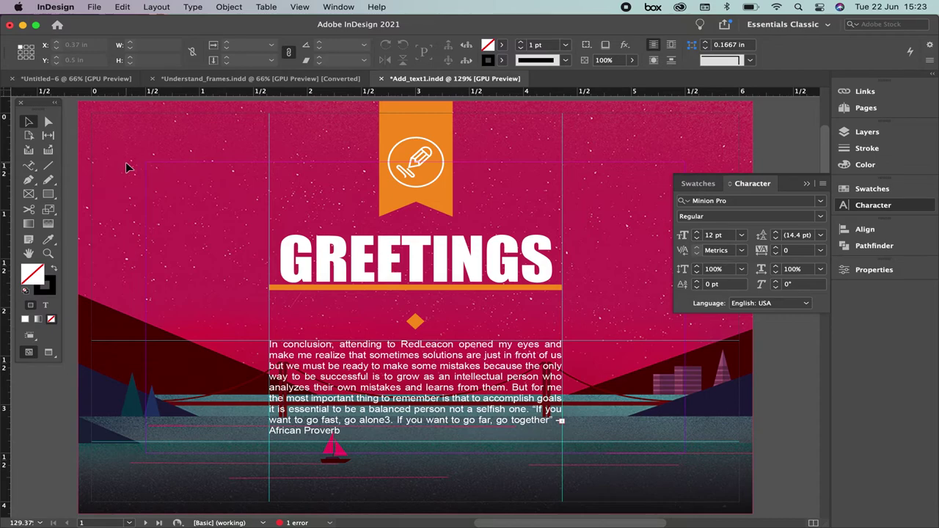
left_click(47, 179)
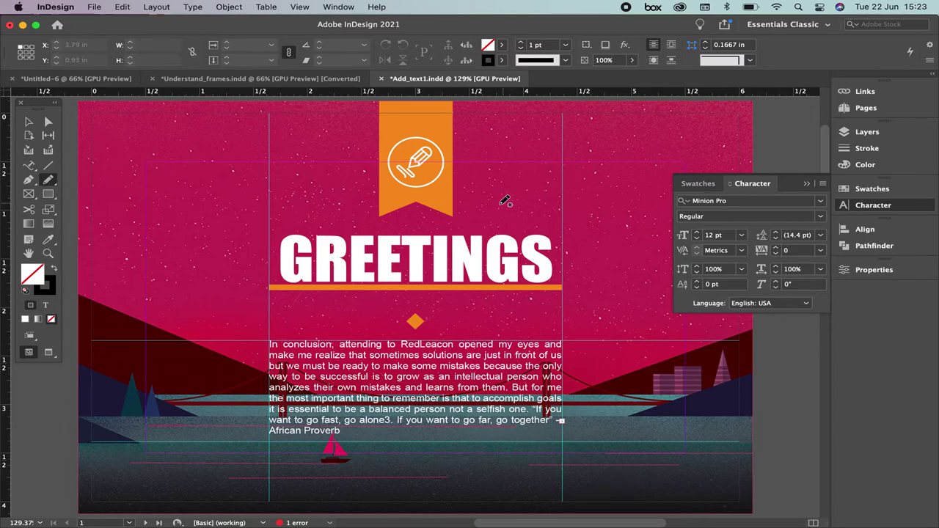
mouse_move(502, 199)
left_mouse_down()
mouse_move(524, 176)
mouse_move(596, 206)
mouse_move(635, 184)
left_mouse_up()
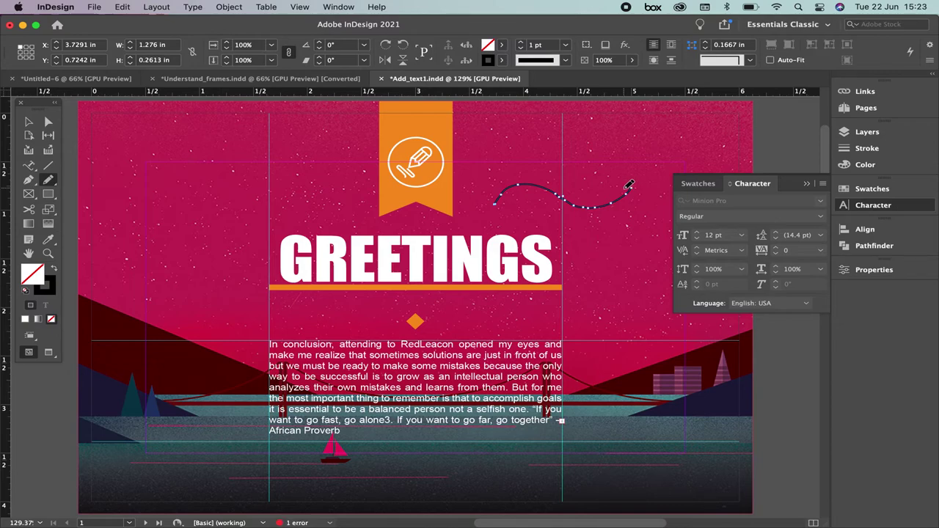
Step: Add the text "around the line" along the wavy path with the Type on a Path tool
left_click(29, 168)
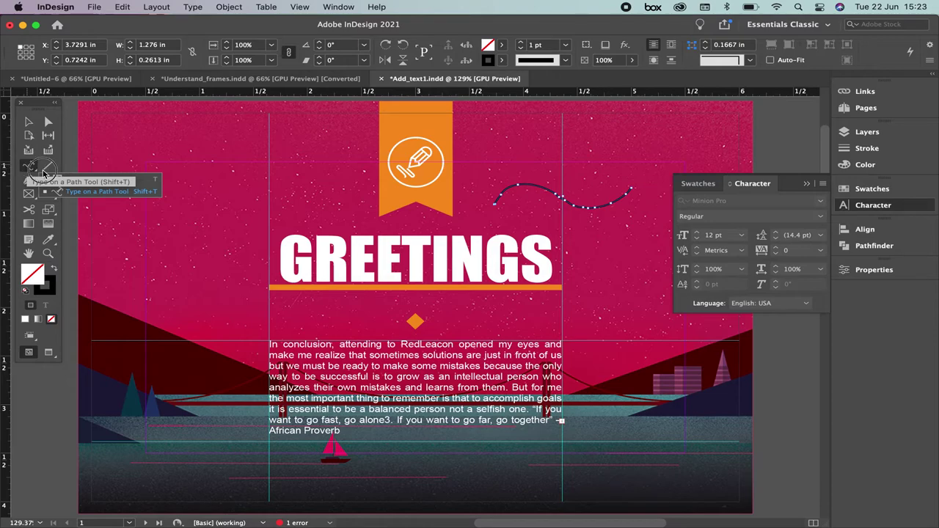
left_click(80, 193)
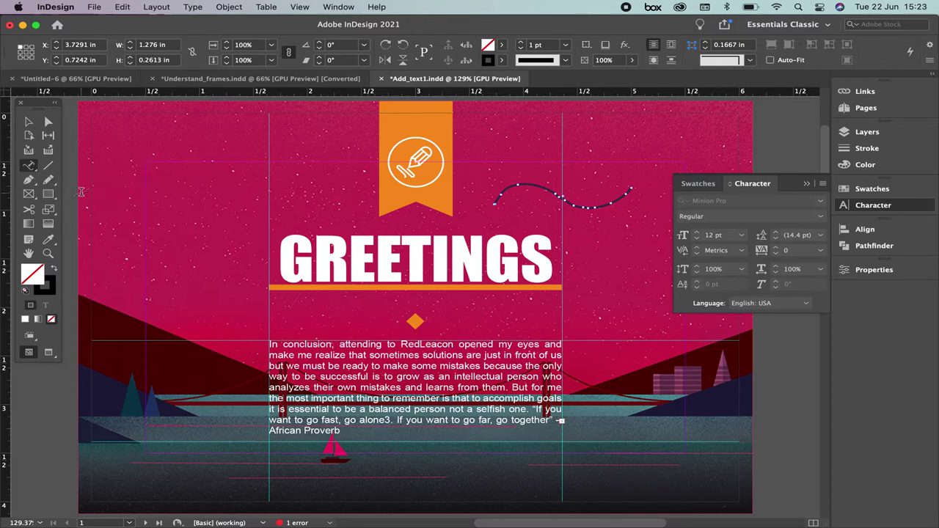
left_click(498, 201)
left_click(495, 198)
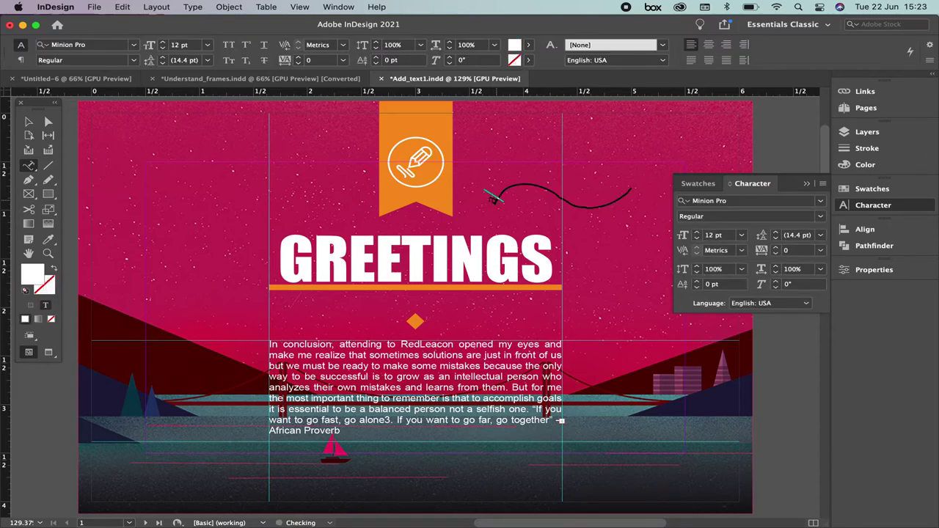
type("around the line")
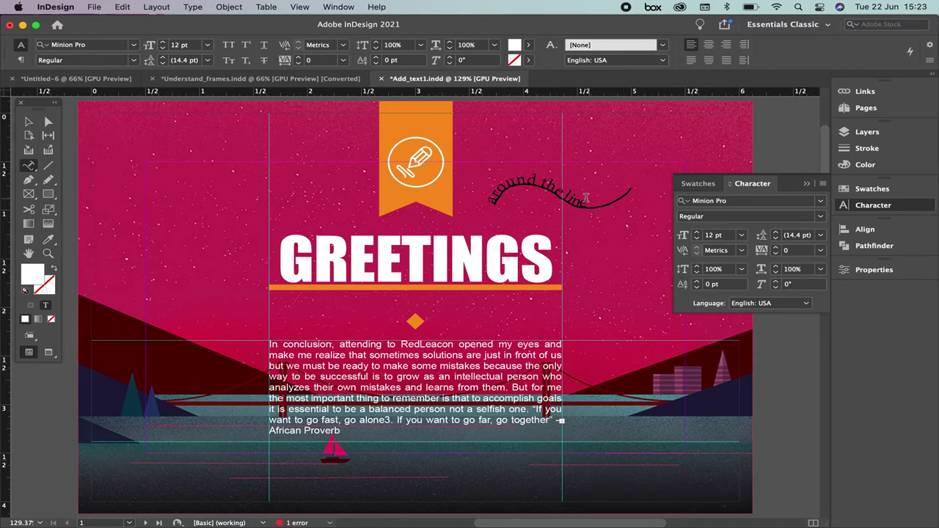
Step: Select the "around the line" text on the wavy path and set its font to Arial Black
left_click_drag(490, 198, 594, 207)
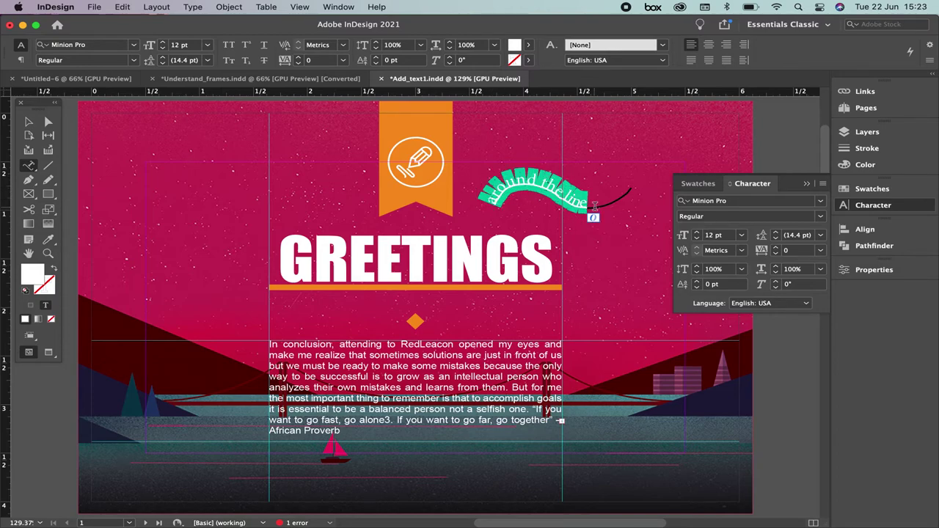
left_click(45, 45)
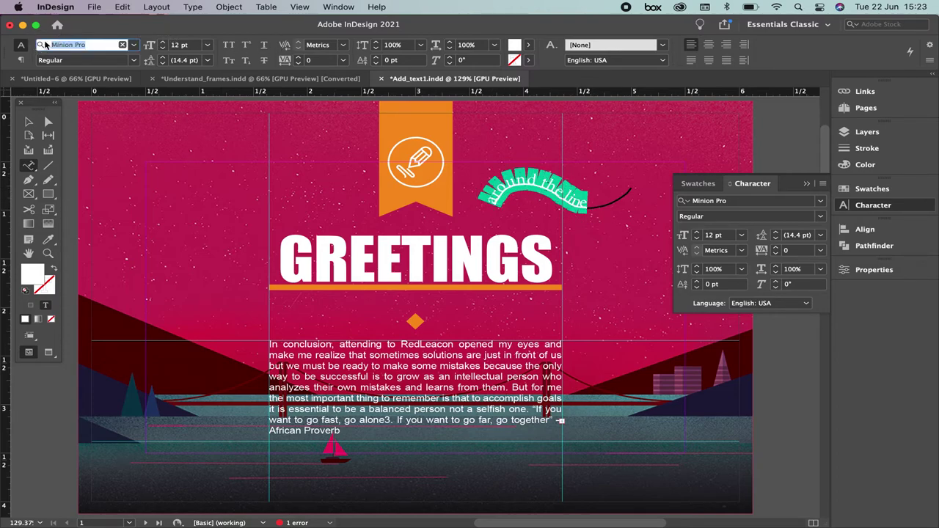
type("ara")
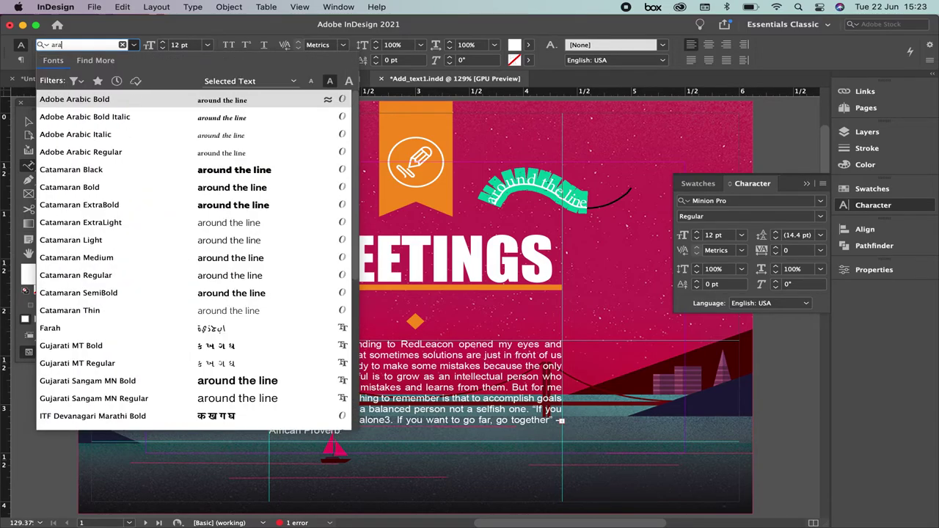
key("BackSpace")
type("ial")
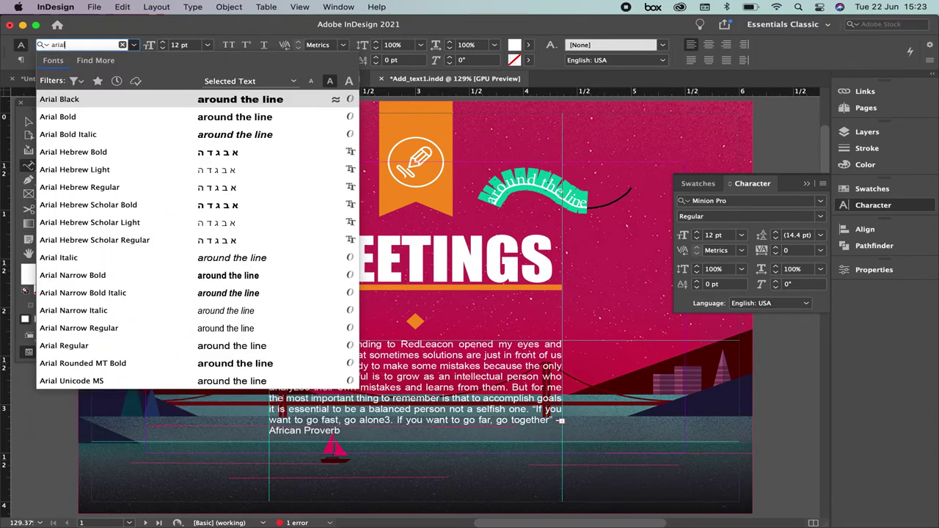
key("Return")
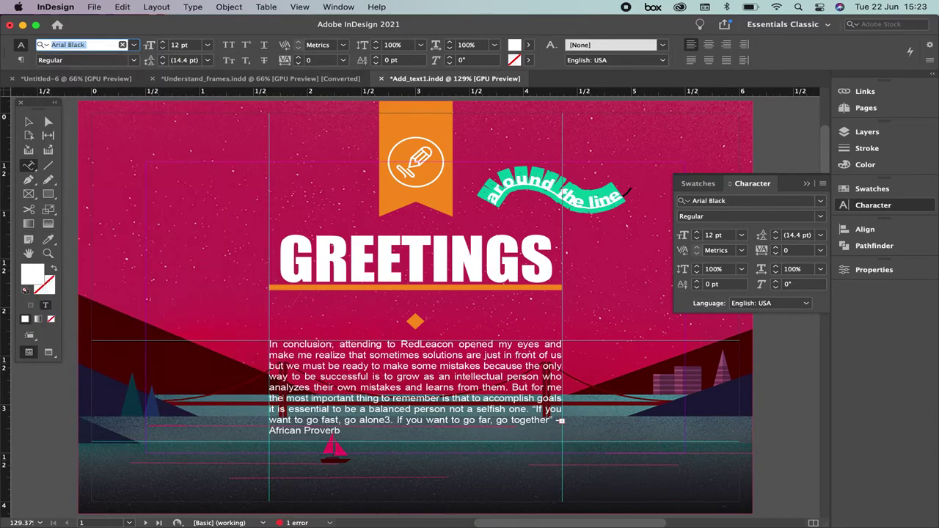
Step: Remove the stroke from the wavy text path and move it below the GREETINGS underline, over the orange diamond
left_click(28, 122)
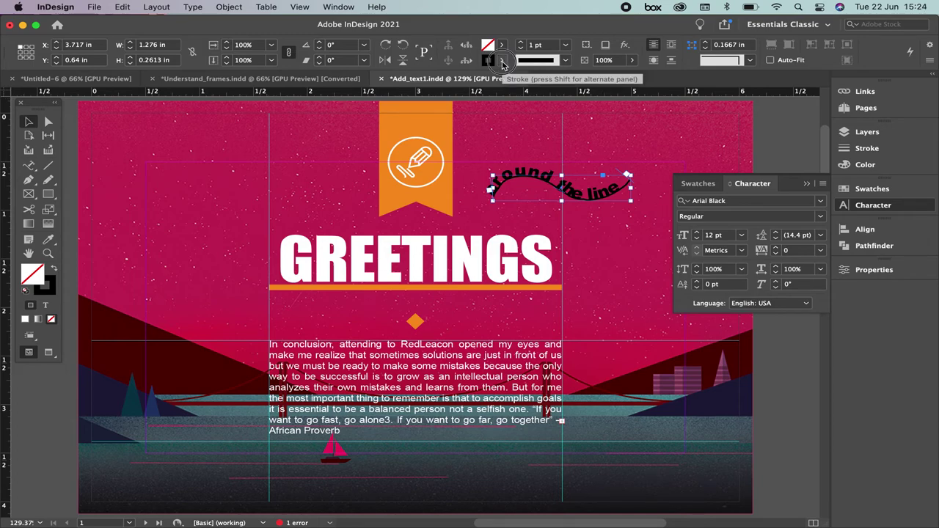
left_click(502, 62)
left_click(370, 96)
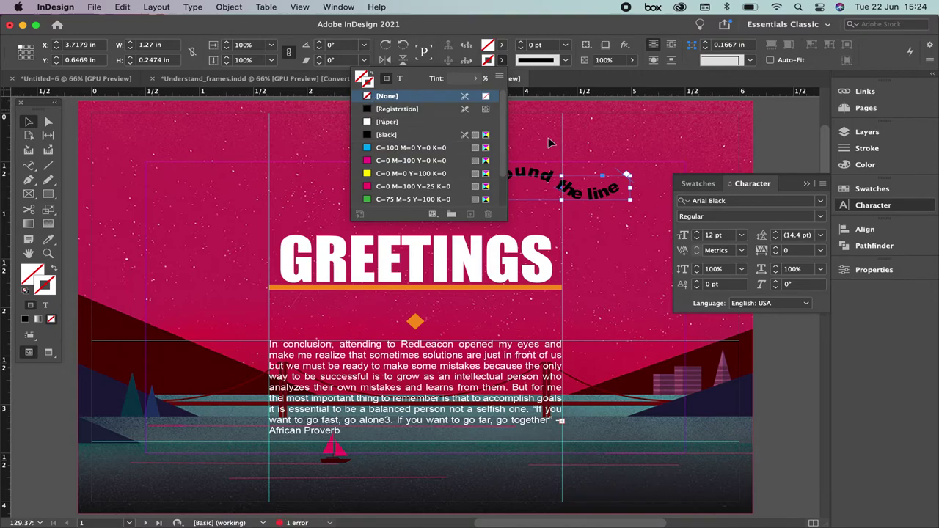
left_click(622, 147)
left_click_drag(558, 183, 412, 307)
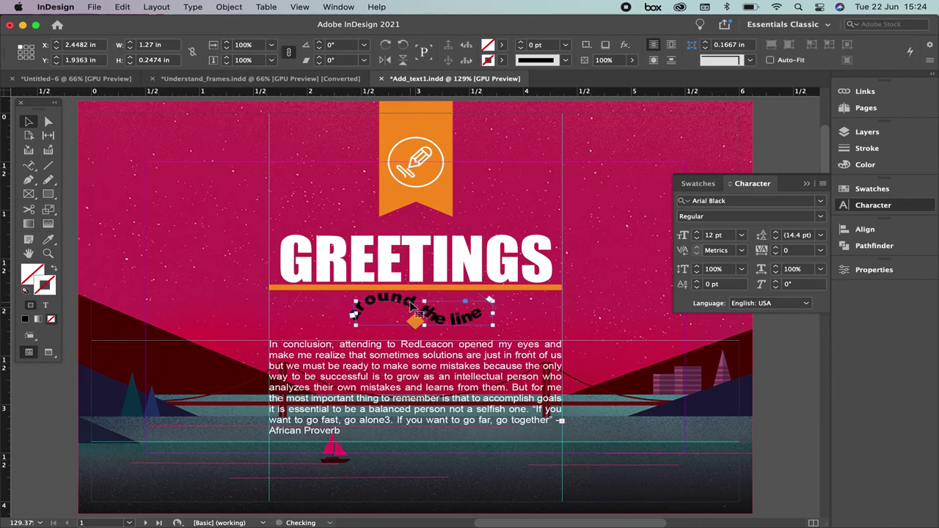
left_click(597, 321)
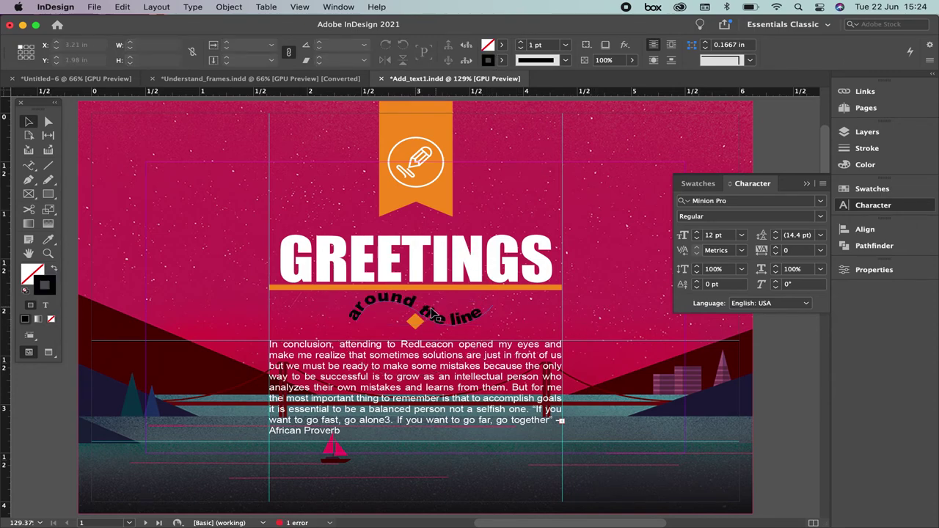
left_click(461, 320)
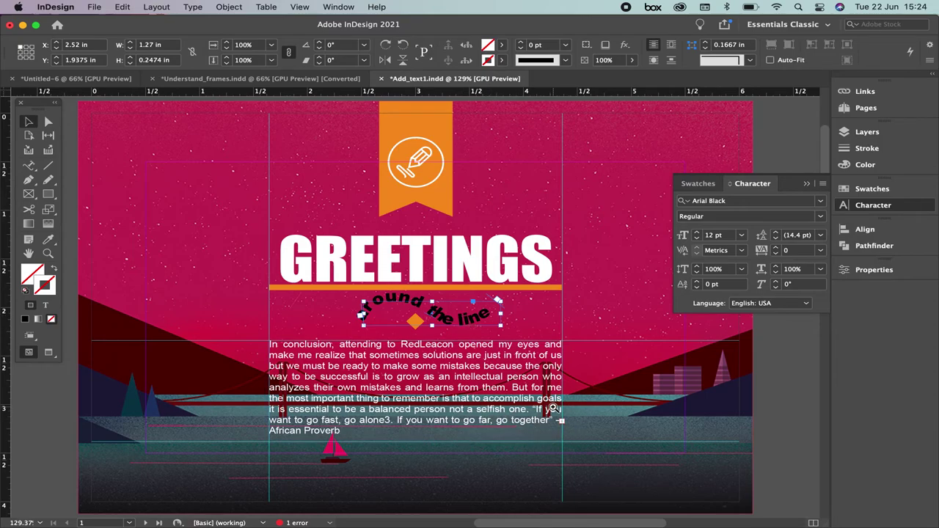
Step: Extend the body text frame downward to about 1.265 in high to fit the overset text
scroll(551, 407, "up", 3)
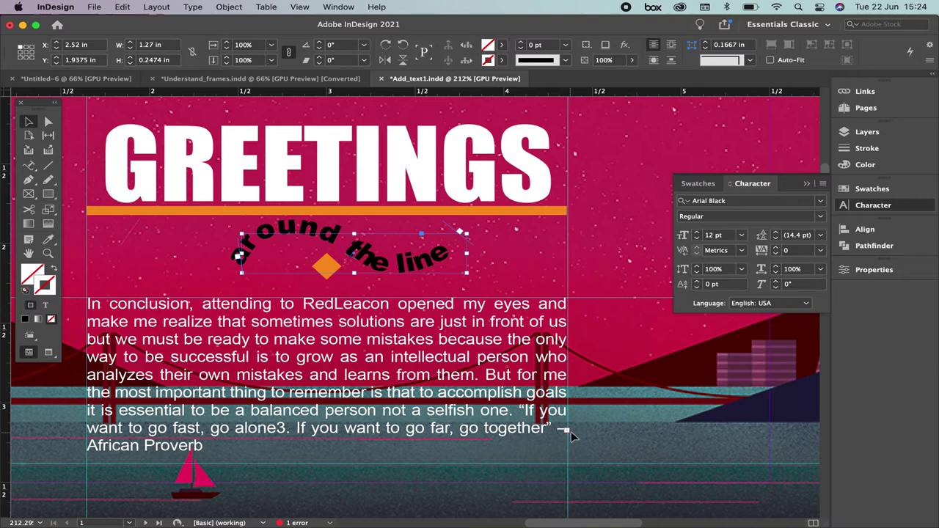
left_click(329, 523)
left_click(305, 523)
left_click(425, 441)
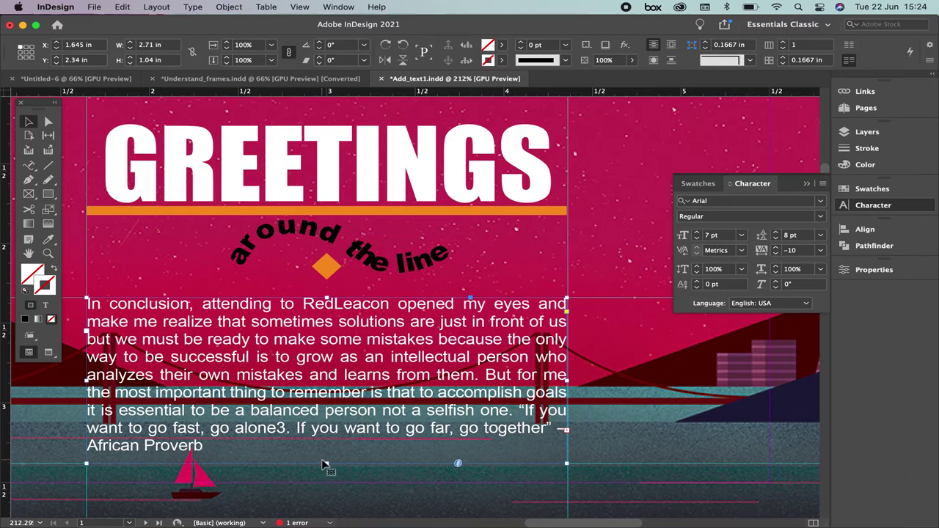
left_click_drag(328, 484, 330, 503)
scroll(360, 464, "down", 3)
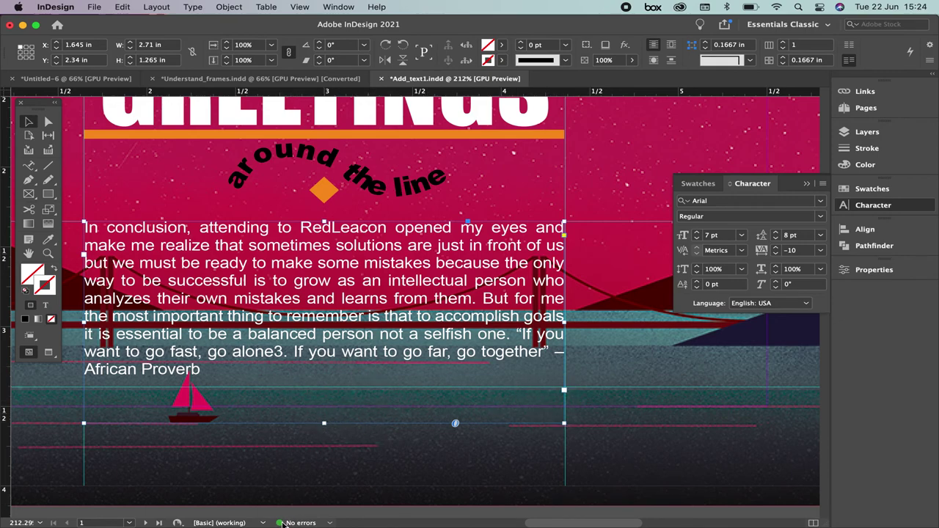
key("super+0")
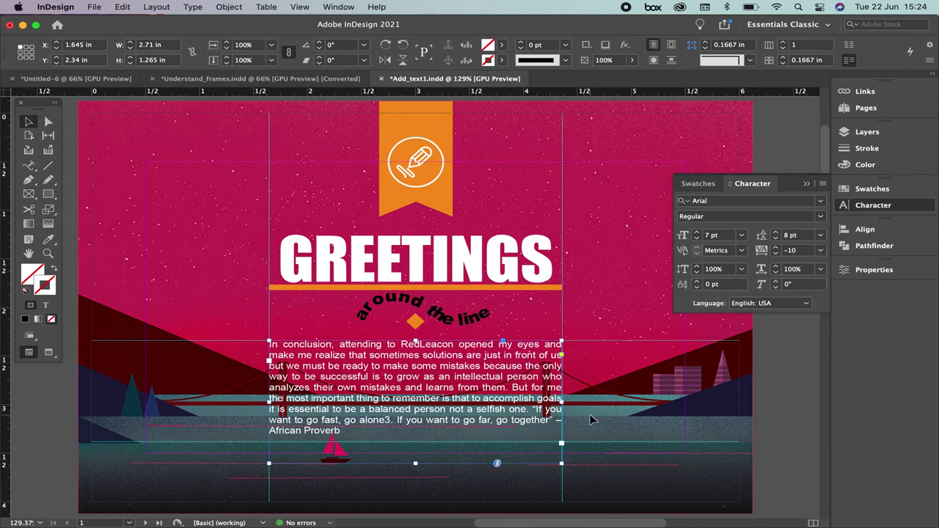
Step: Move the curved text up over the ribbon's lower end and narrow the body text frame to about 1.27 in wide
left_click_drag(397, 301, 393, 194)
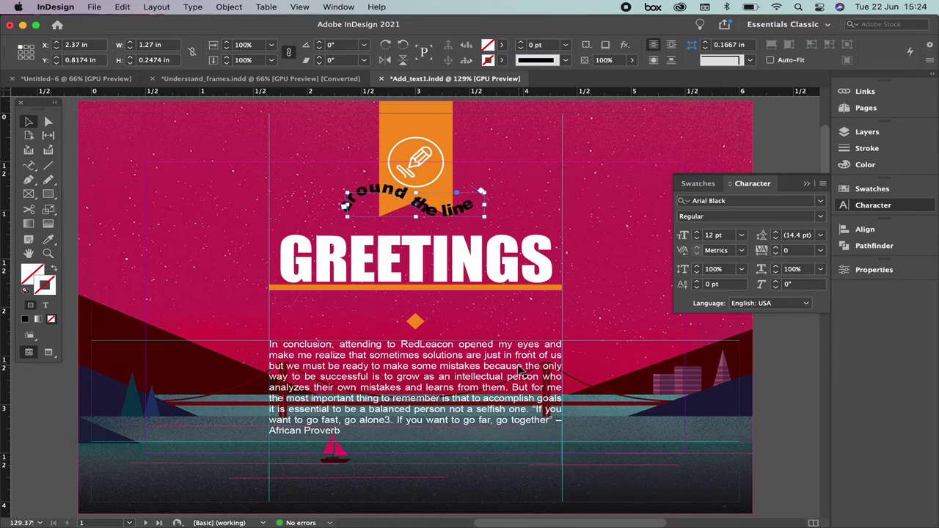
left_click(490, 371)
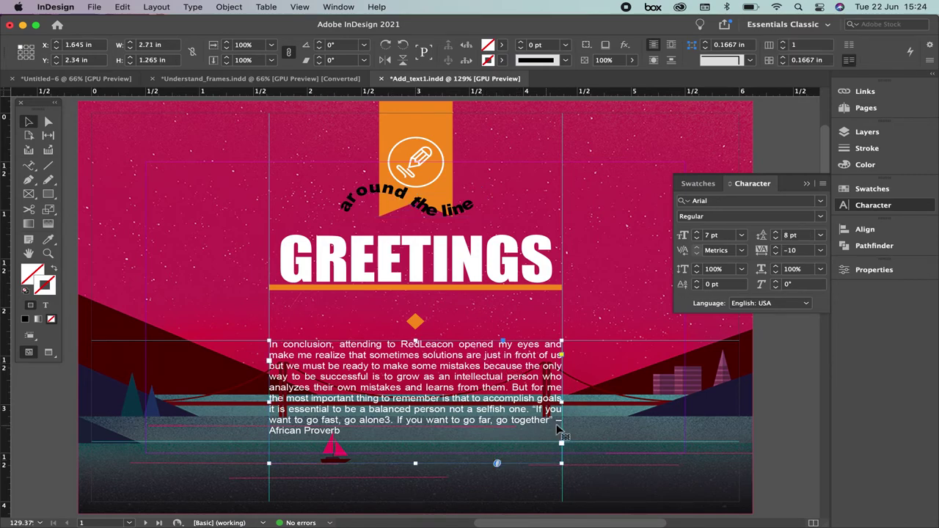
left_click_drag(560, 401, 406, 402)
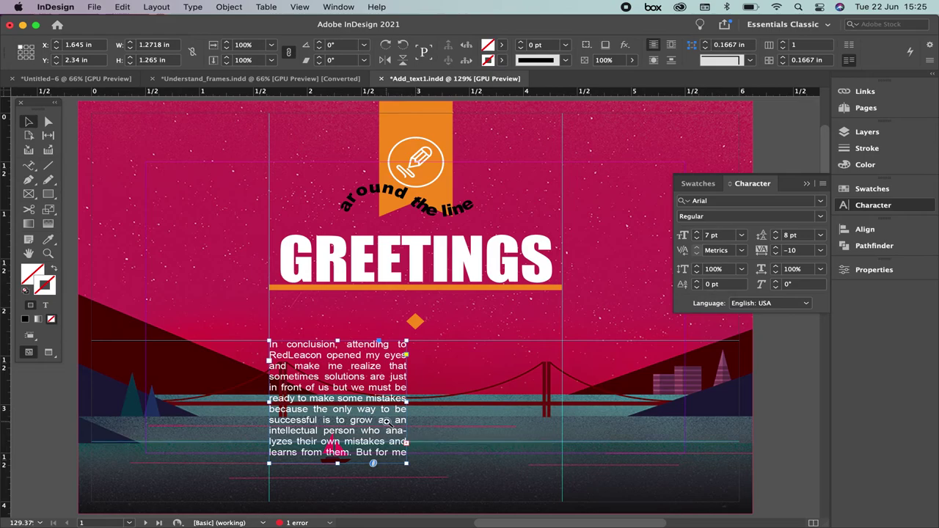
Step: Thread the overset body text into a new frame about 1.19 in wide and 1.265 in high beside the first column
left_click(387, 421)
scroll(476, 444, "down", 3)
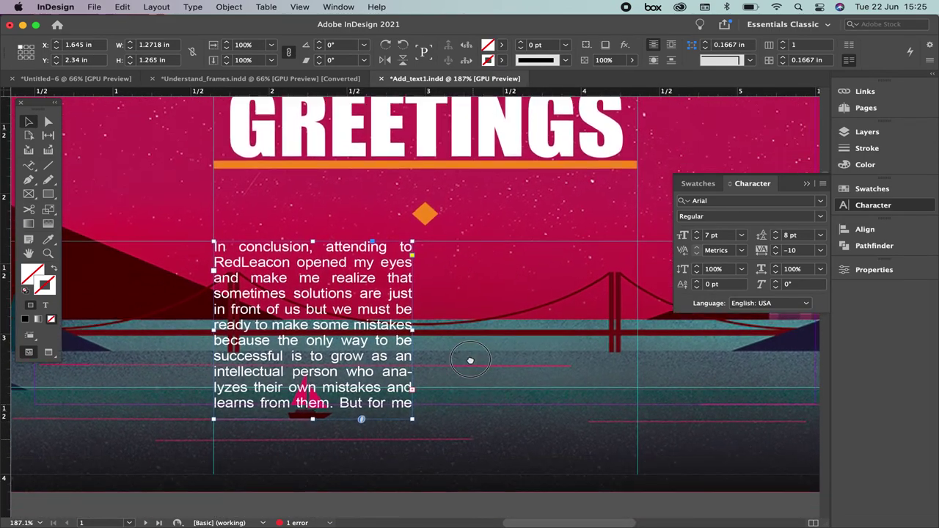
left_click(480, 357)
left_click(484, 359)
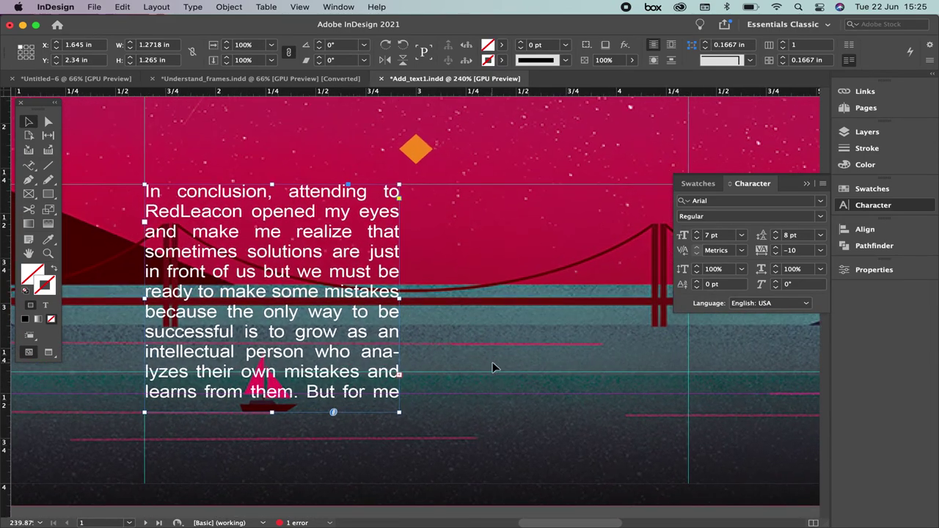
left_click(805, 184)
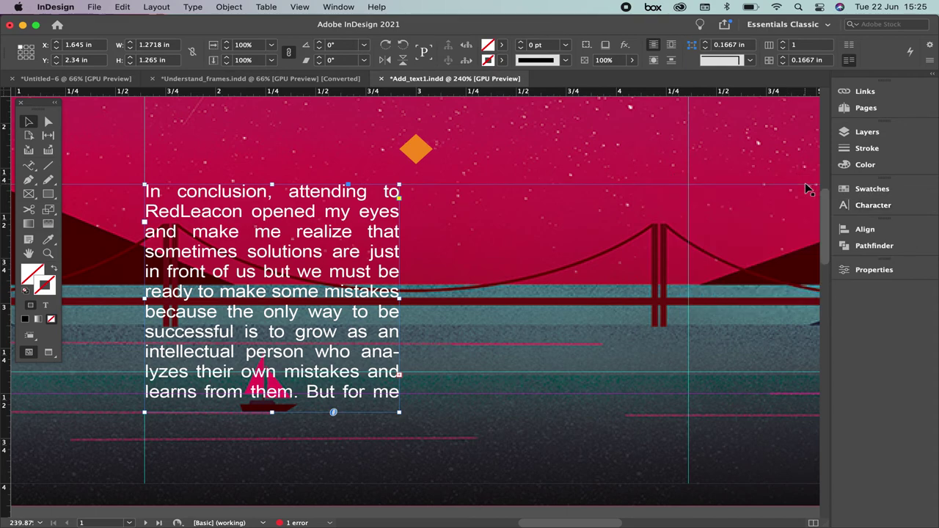
left_click(399, 375)
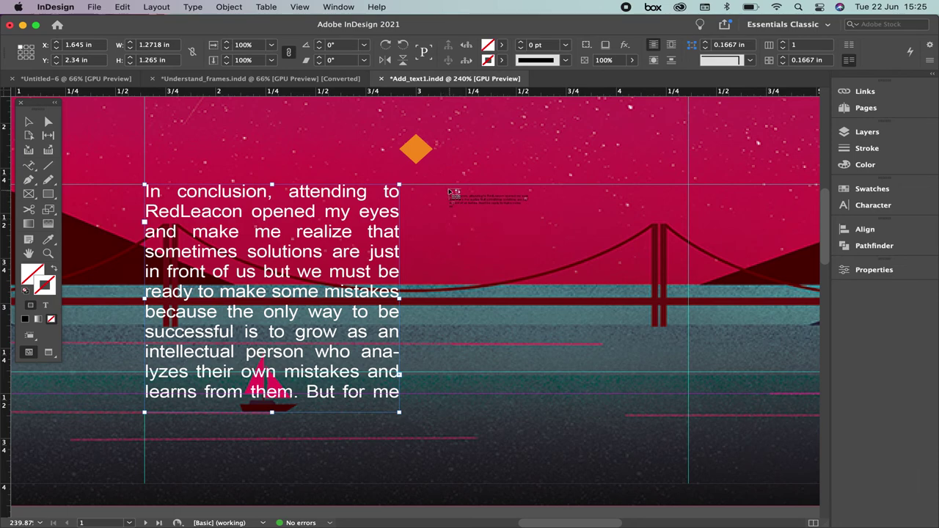
left_click_drag(448, 186, 685, 412)
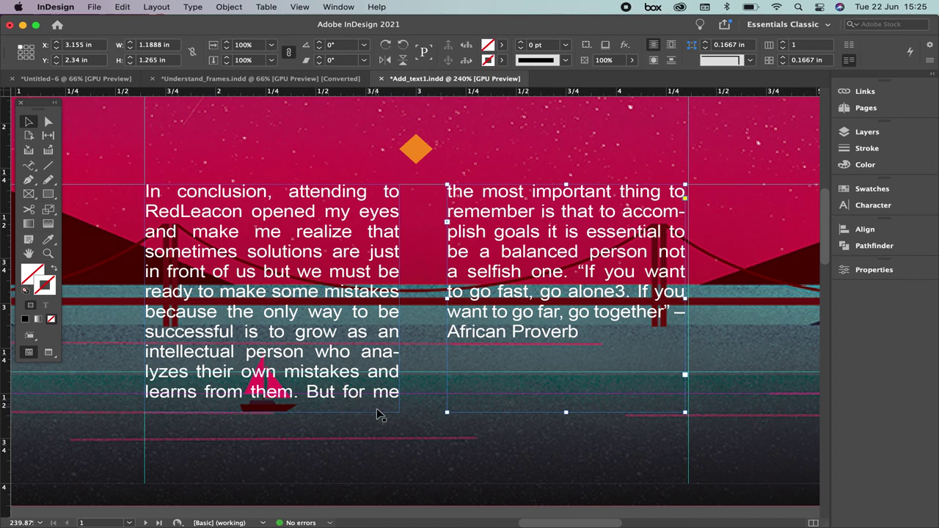
Step: Try deleting the first column's text from "In conclusion" through "learns from them." to test the threading, and undo the deletion
left_click(357, 393)
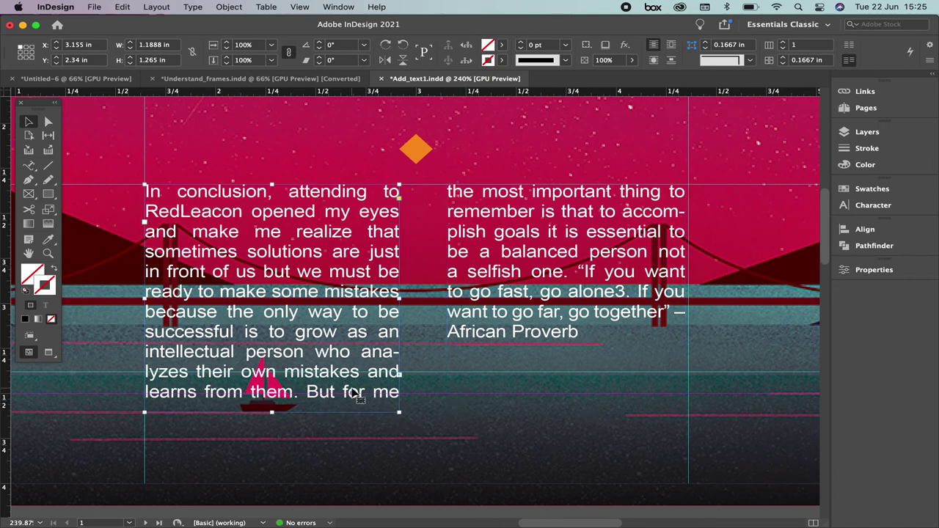
left_click(517, 270, "shift")
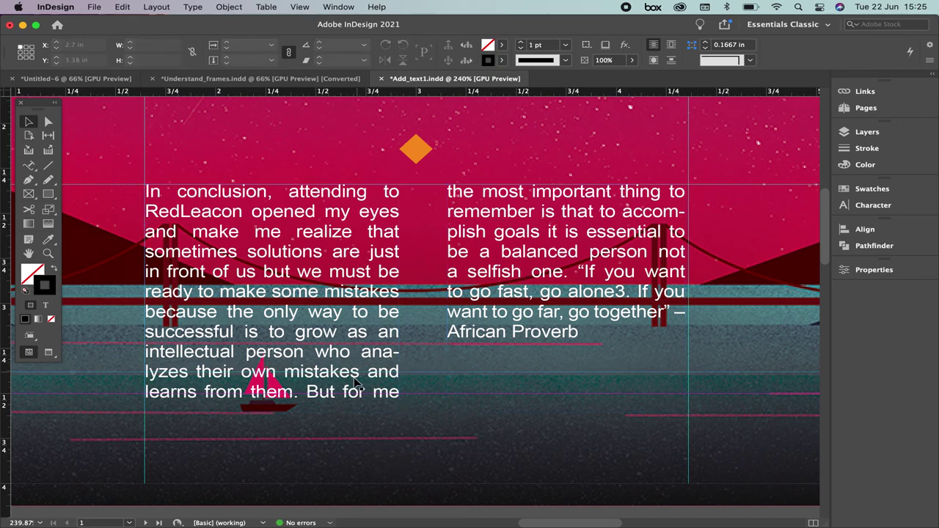
double_click(335, 391)
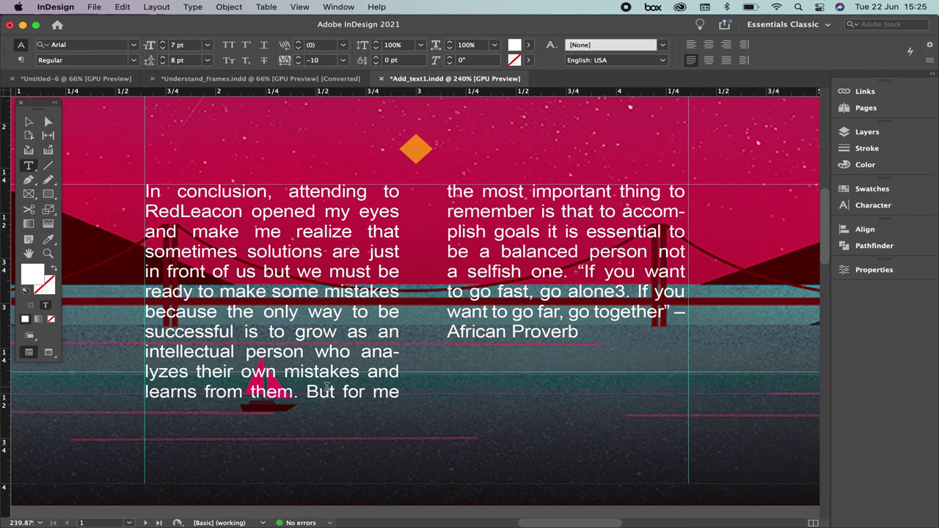
left_click_drag(299, 391, 145, 186)
key("BackSpace")
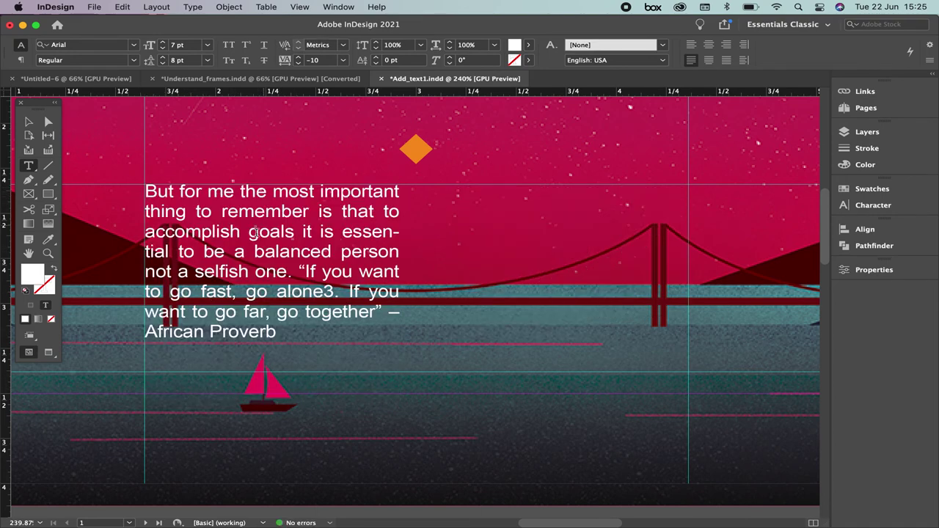
key("super+z")
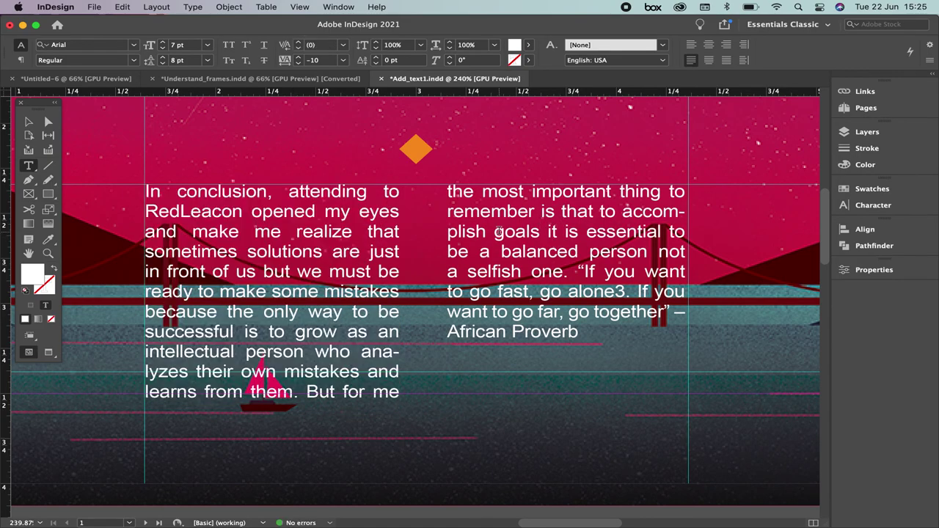
Step: Try deleting the closing African Proverb quote from the second column, and undo the deletion
left_click_drag(582, 271, 600, 341)
key("BackSpace")
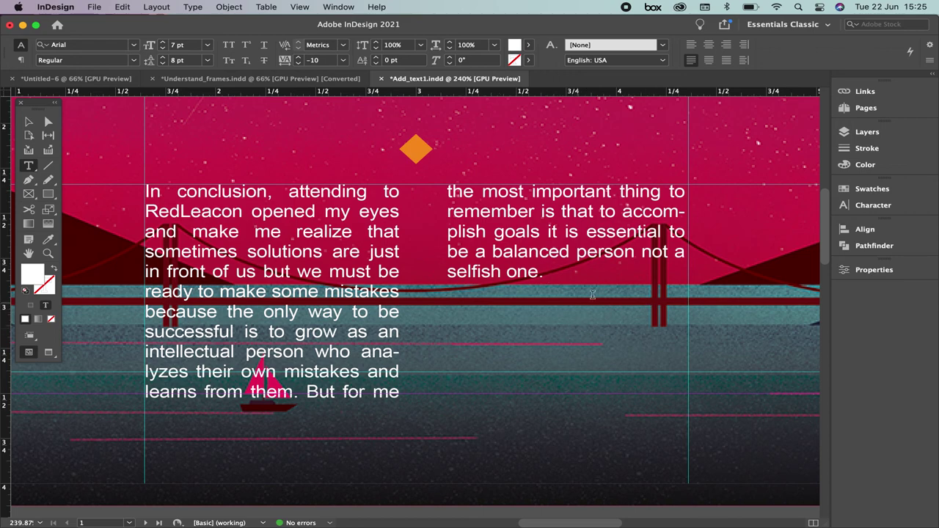
key("super+z")
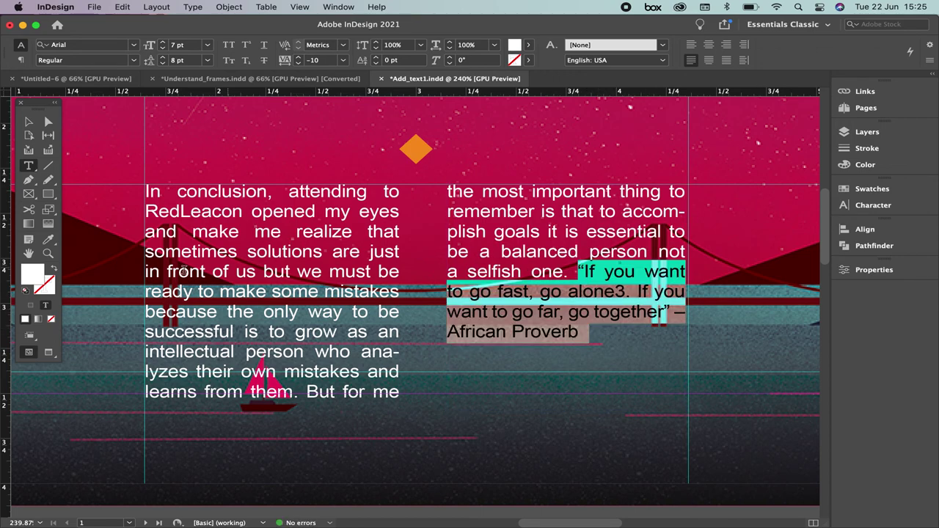
Step: Delete the second column's frame and thread the overset text into a new frame about 1.23 in wide and 1.265 in high, ending at the right guide
left_click(28, 122)
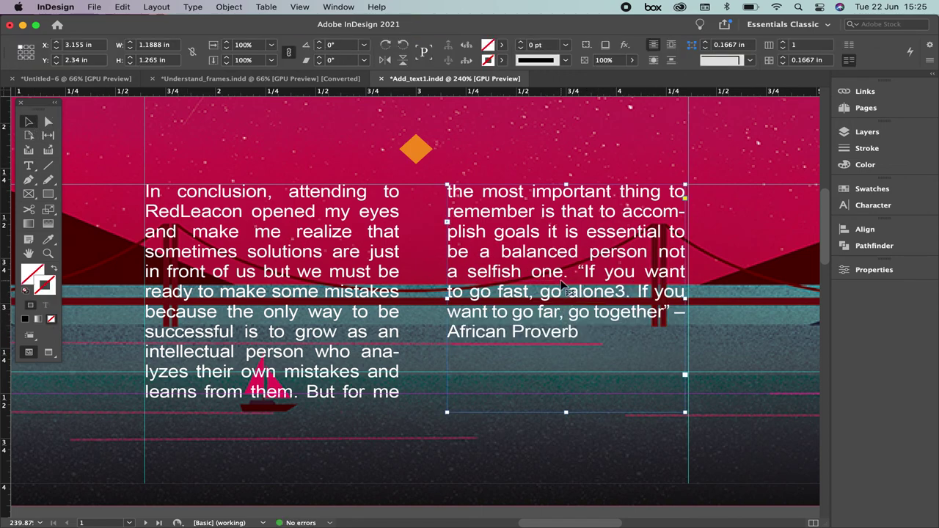
key("Delete")
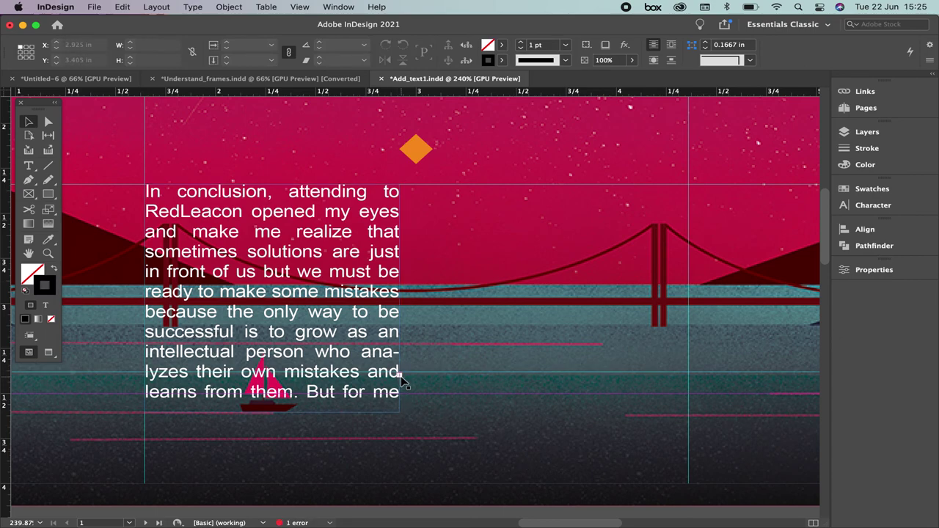
left_click(400, 375)
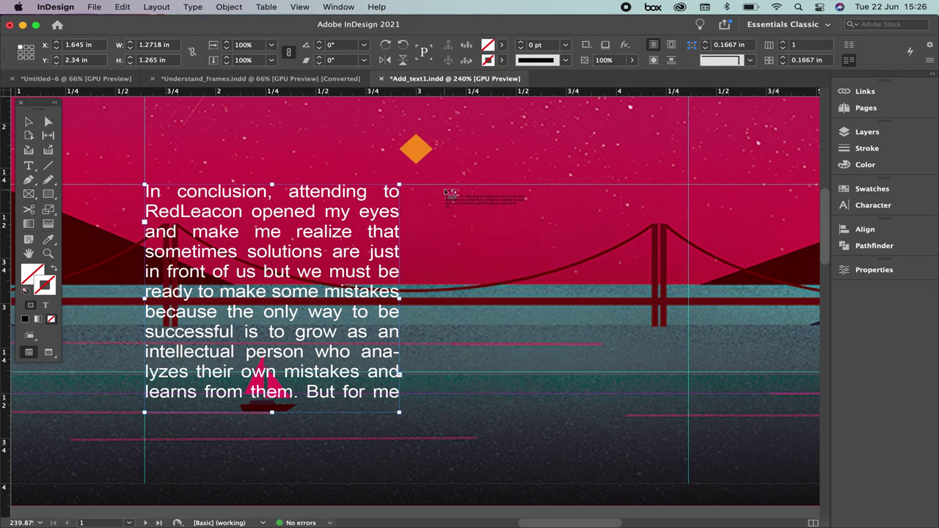
left_click_drag(441, 185, 688, 412)
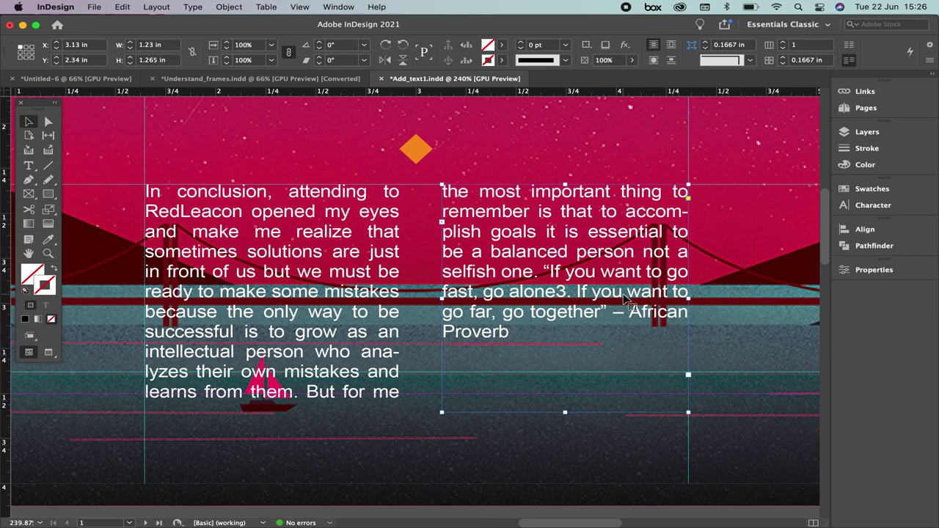
Step: Move the curved "around the line" text from page 1 to the blank area left of the stamp on page 2, and return to page 1
key("super+0")
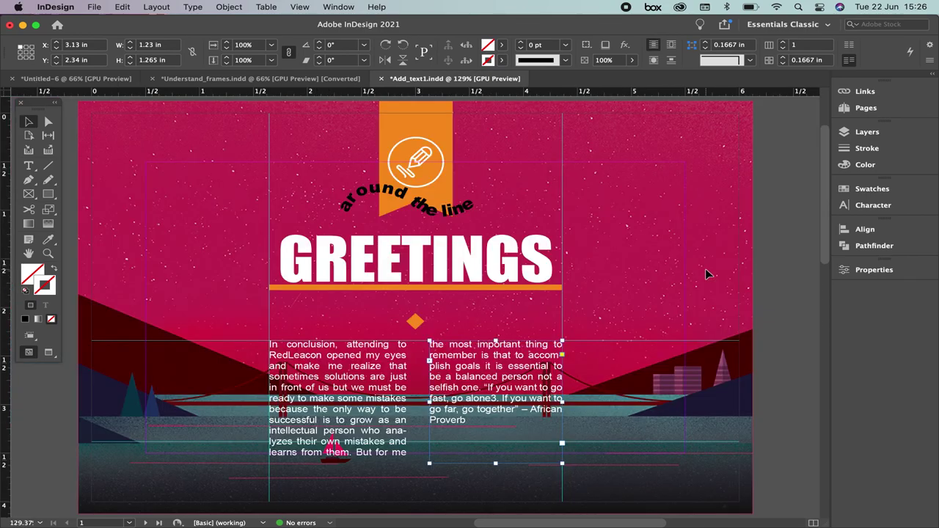
left_click(359, 193)
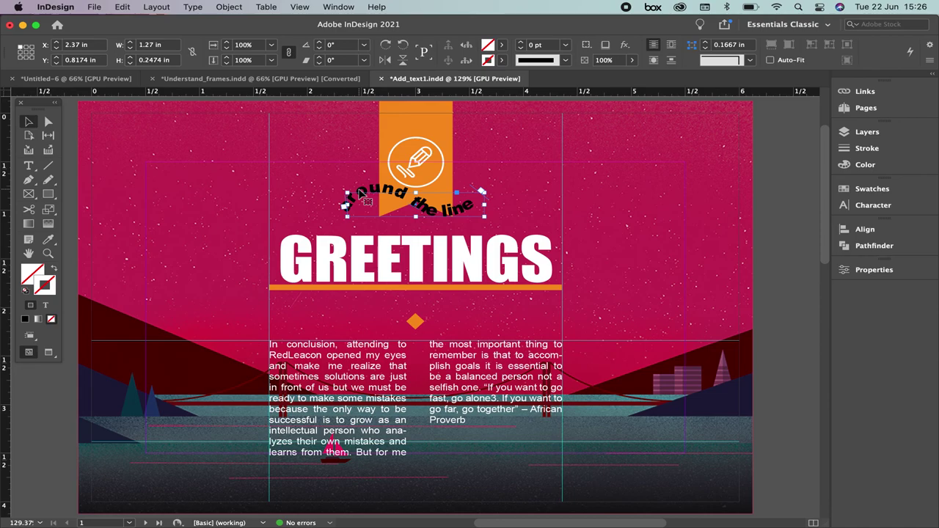
key("Delete")
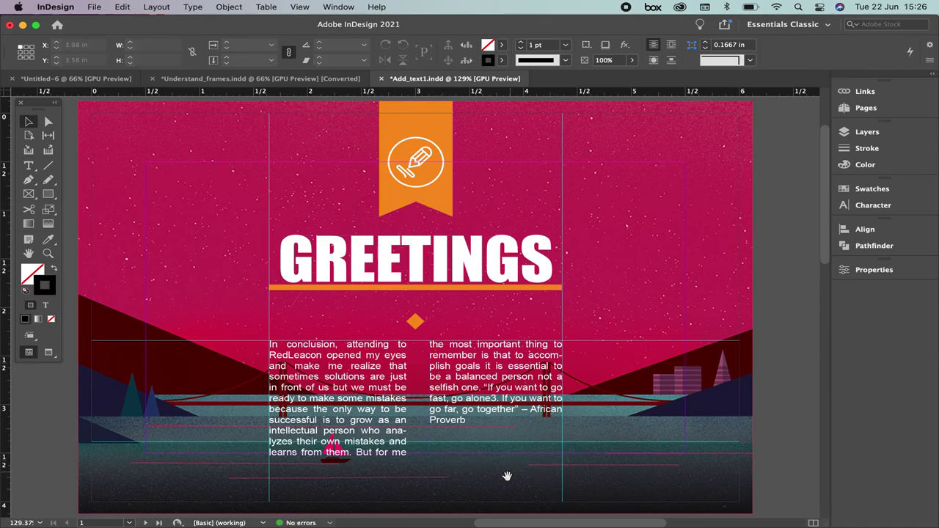
scroll(506, 273, "down", 5)
scroll(507, 273, "down", 10)
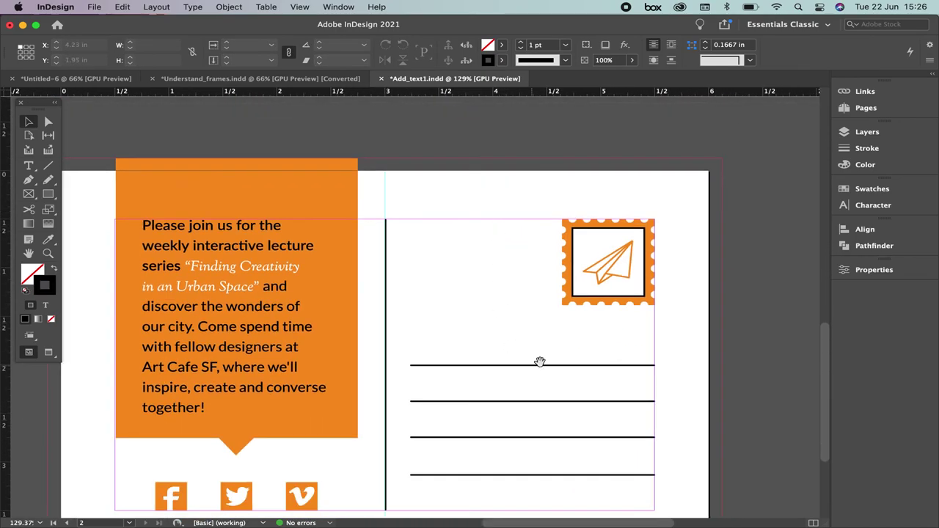
key("ctrl+v")
left_click_drag(583, 329, 488, 267)
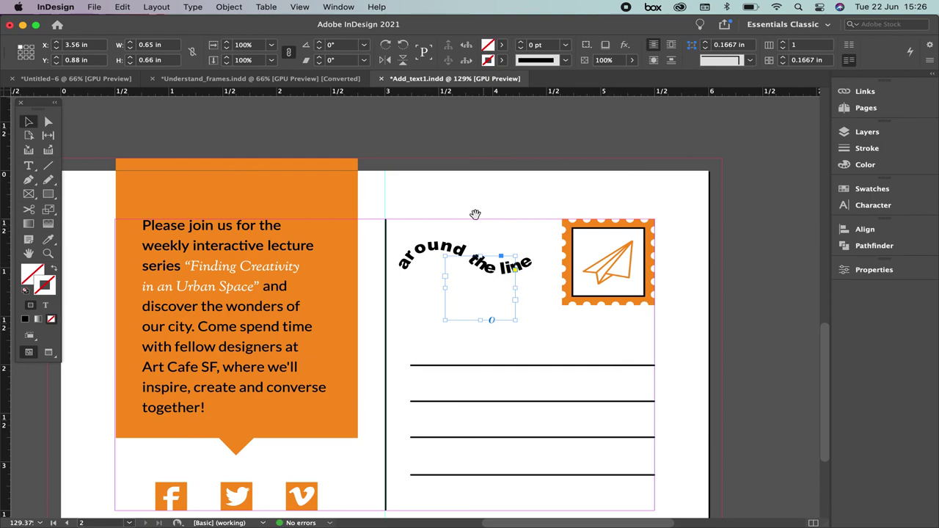
scroll(477, 220, "up", 10)
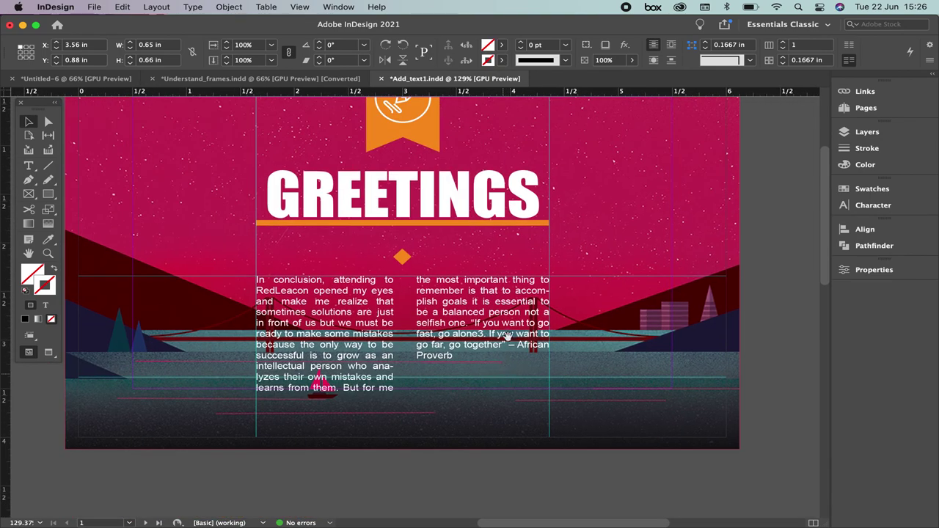
scroll(507, 336, "up", 3)
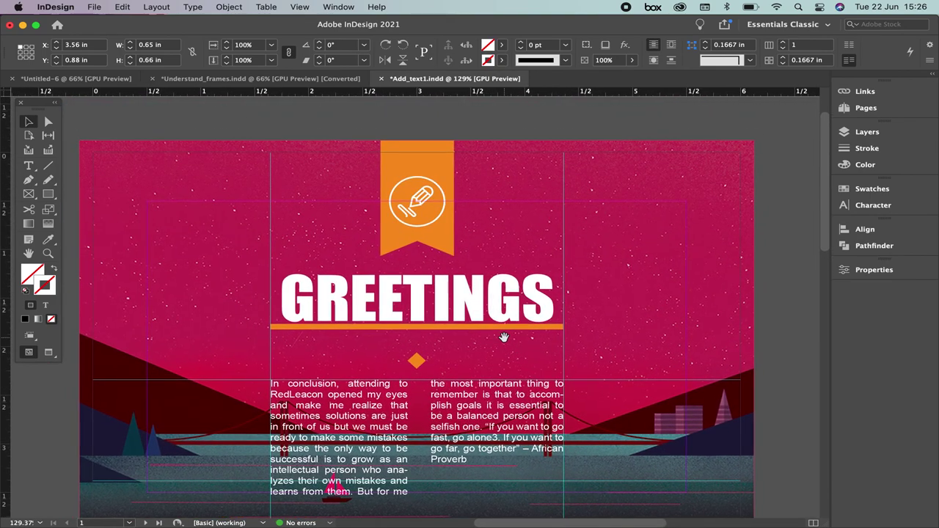